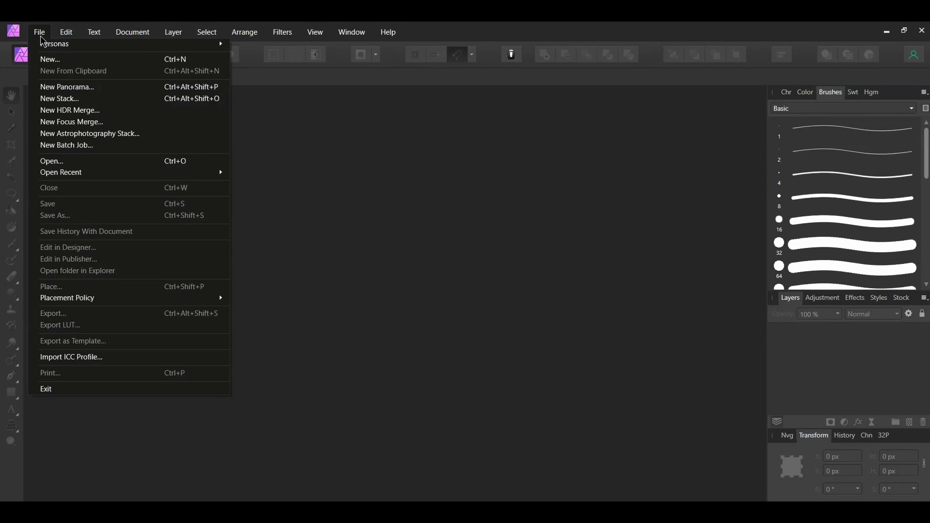
# Create a new 1920 × 1080 px (FHD 1080p) document
pyautogui.click(42, 59)
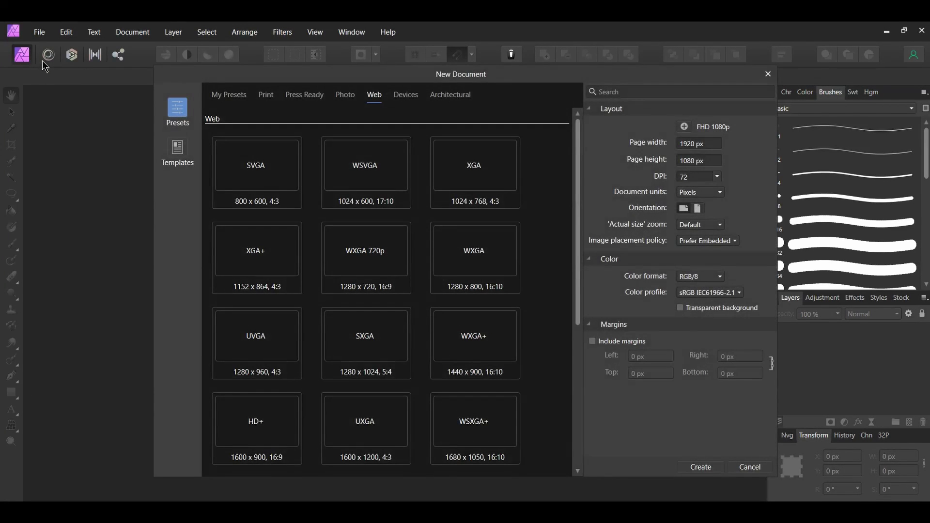
pyautogui.scroll(-2, 245, 420)
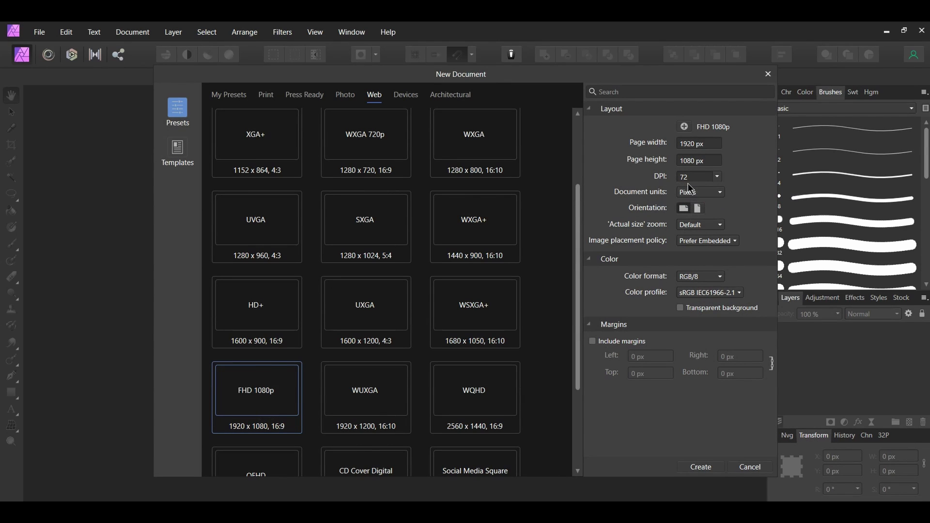
pyautogui.click(700, 466)
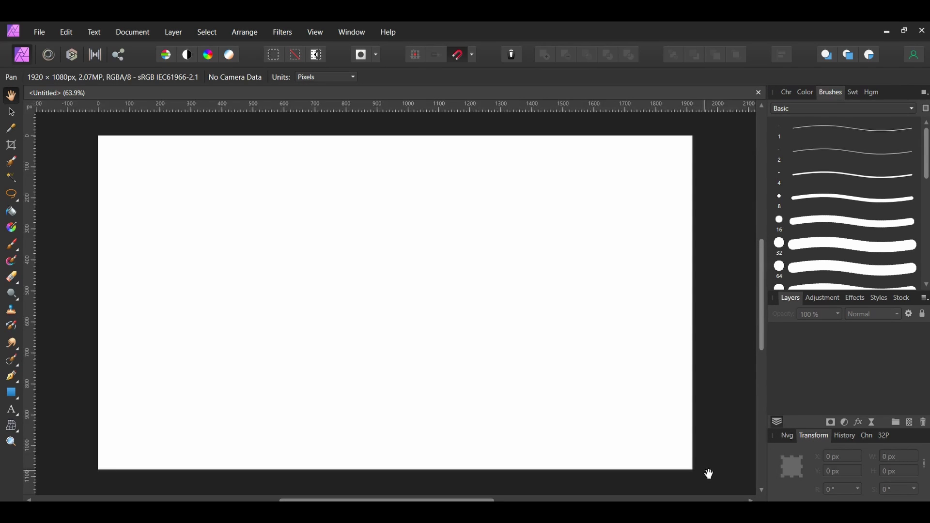
# Flood-fill the whole canvas with solid black
pyautogui.click(12, 213)
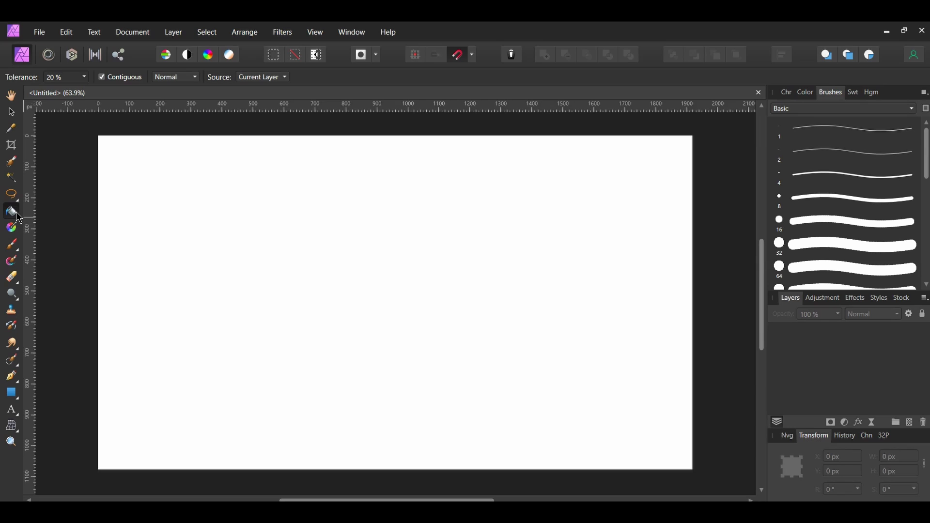
pyautogui.click(854, 95)
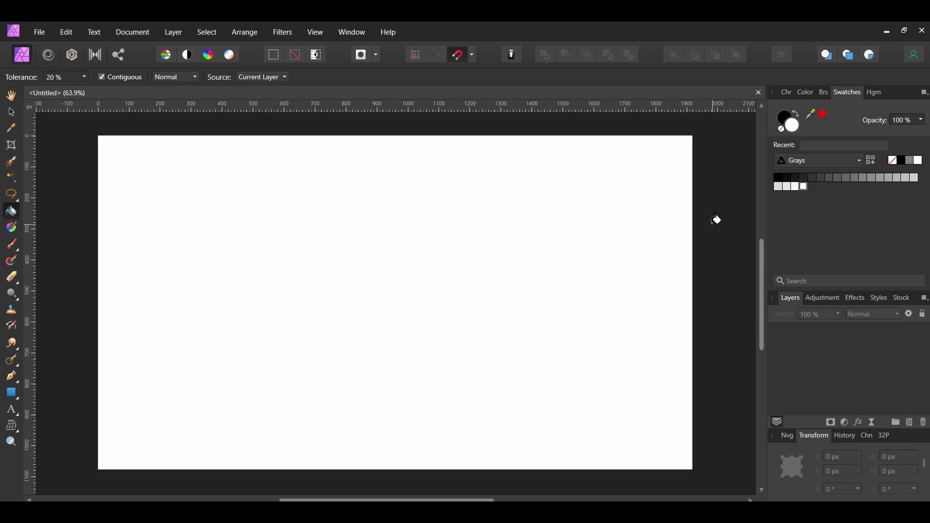
pyautogui.press('x')
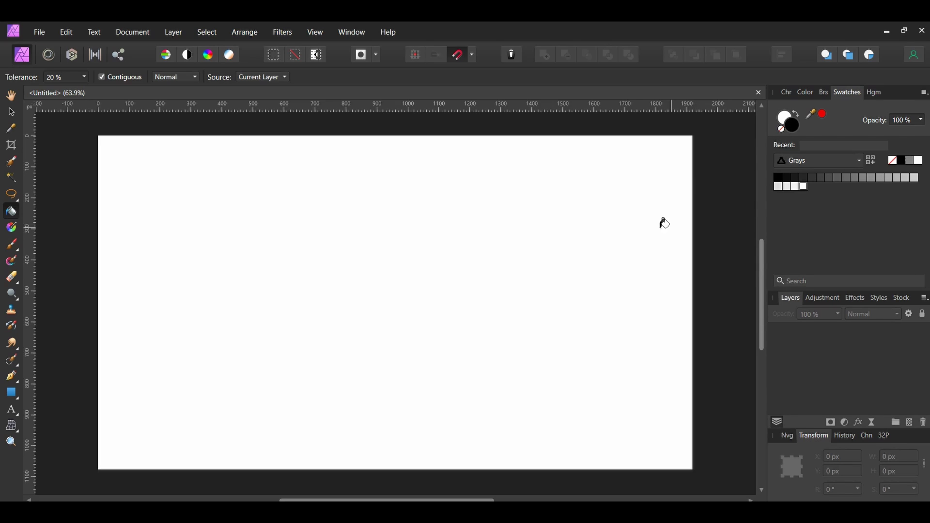
pyautogui.click(633, 226)
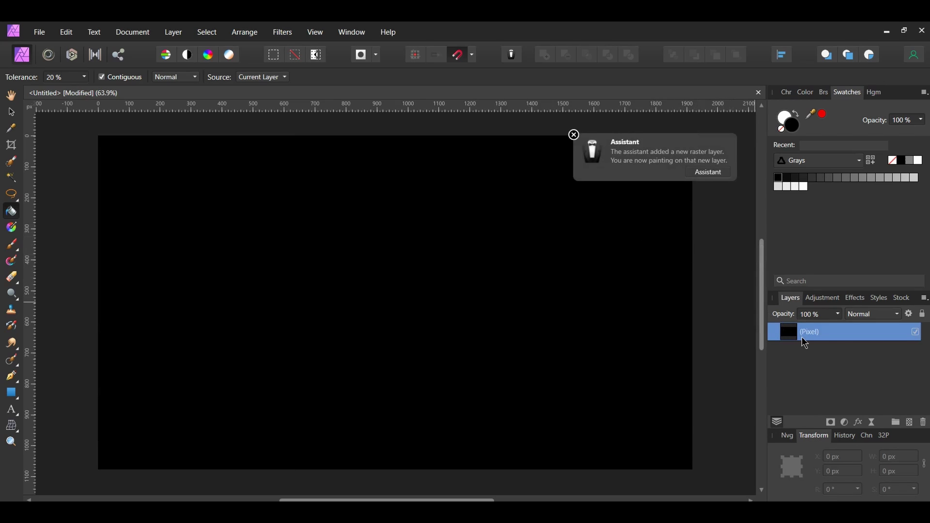
# Add the artistic text DIAMOND and make it white at 419 pt
pyautogui.click(11, 409)
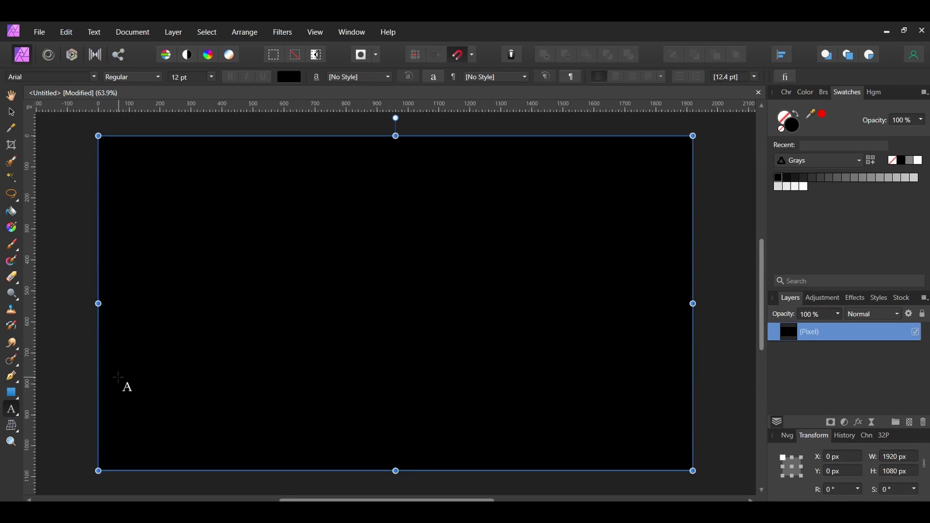
pyautogui.moveTo(169, 254); pyautogui.dragTo(174, 297)
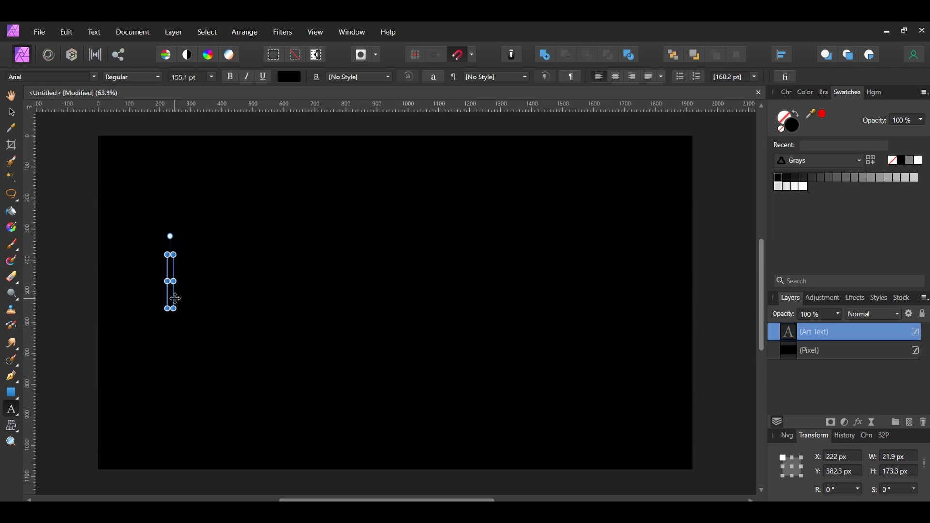
pyautogui.hotkey('ctrl', 'v')
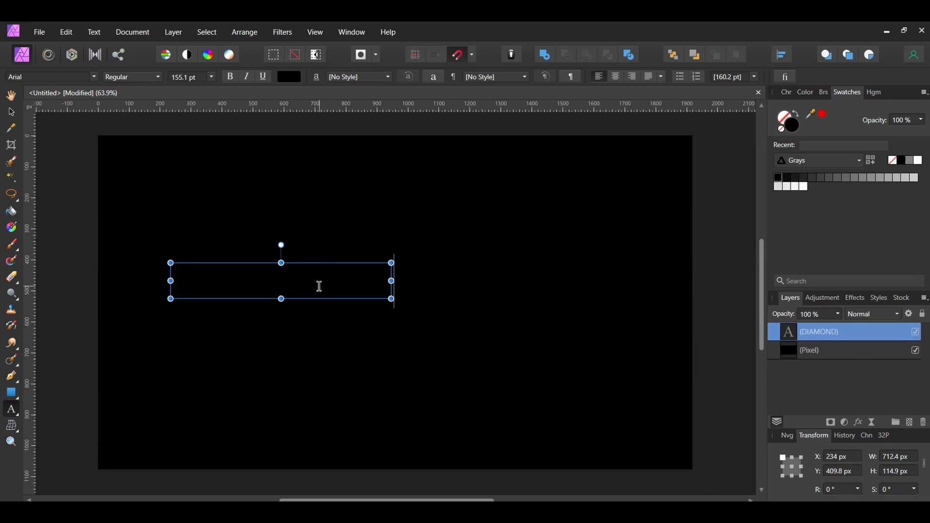
pyautogui.hotkey('ctrl', 'a')
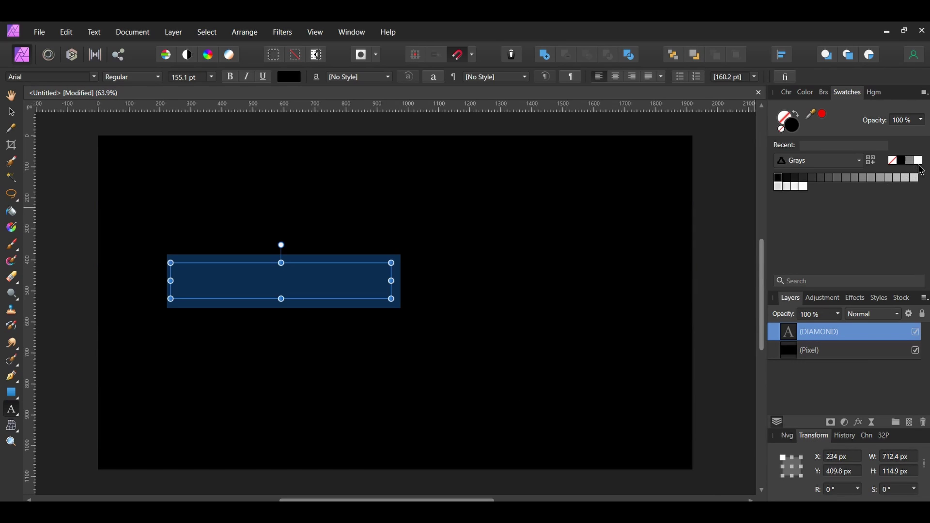
pyautogui.click(918, 160)
# Set the DIAMOND text in the Westmeath font and centre it on the canvas
pyautogui.click(94, 78)
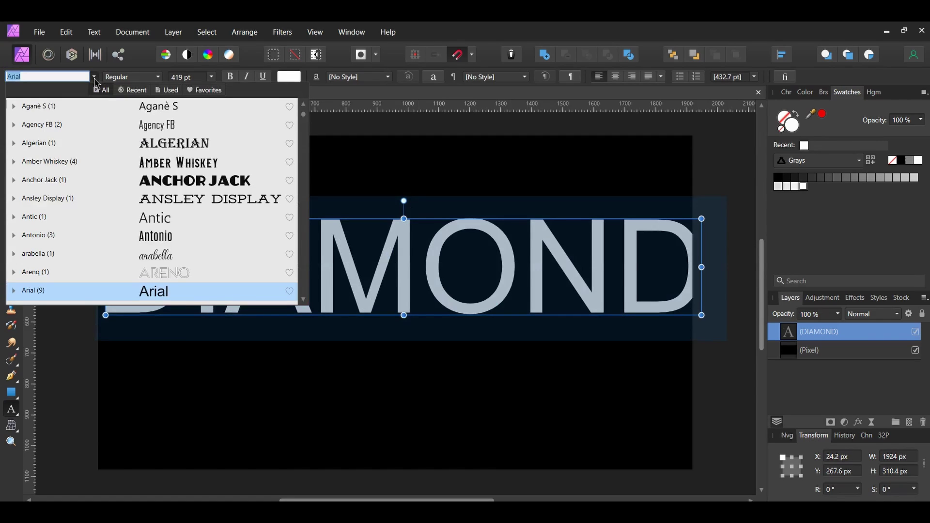
pyautogui.write('WES')
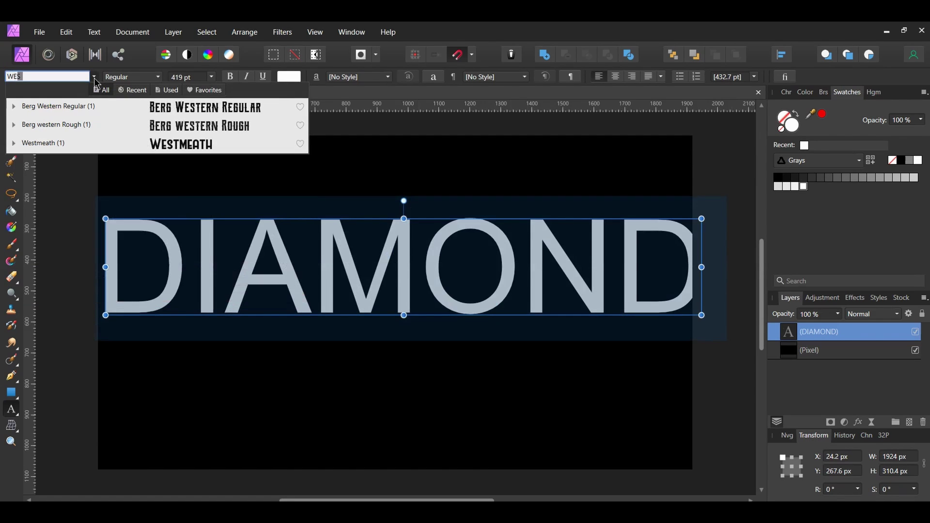
pyautogui.click(118, 145)
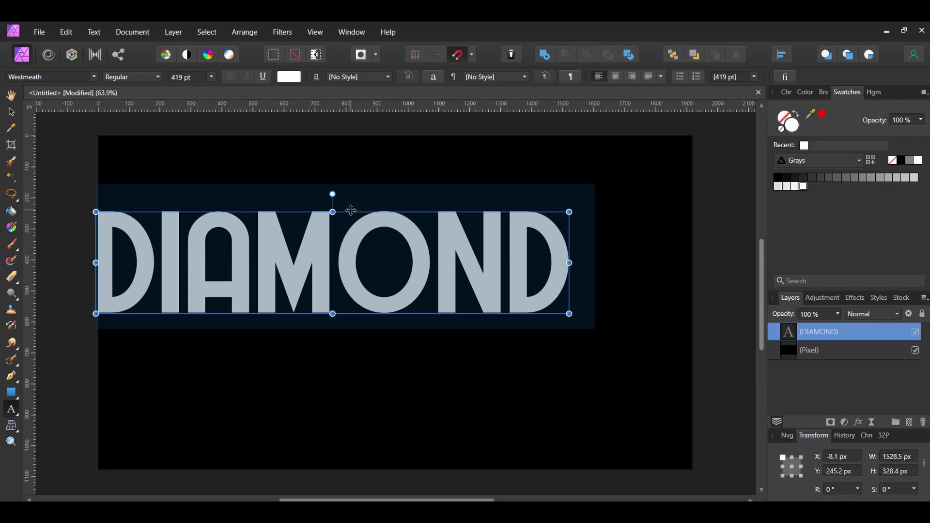
pyautogui.moveTo(351, 209); pyautogui.dragTo(411, 249)
pyautogui.press('Escape')
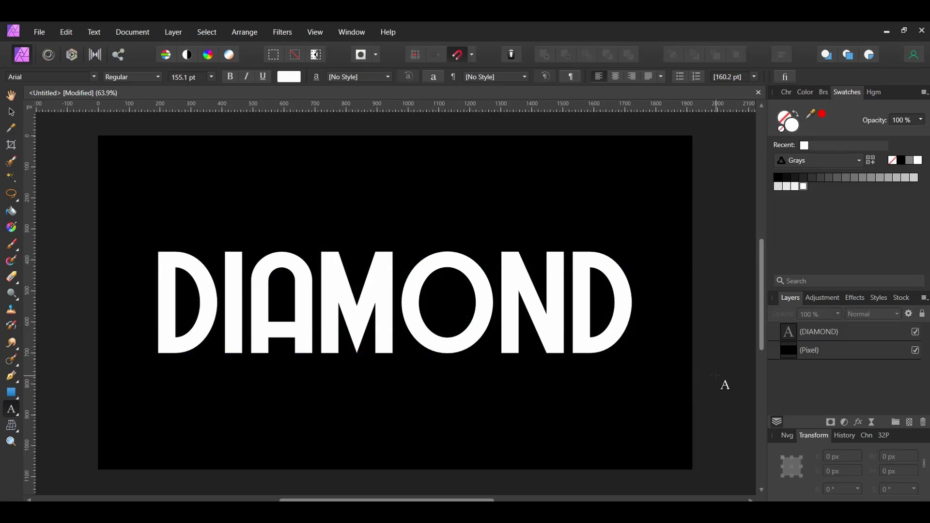
# Open the white-diamonds-pattern-seamless-background.jpg image
pyautogui.press('v')
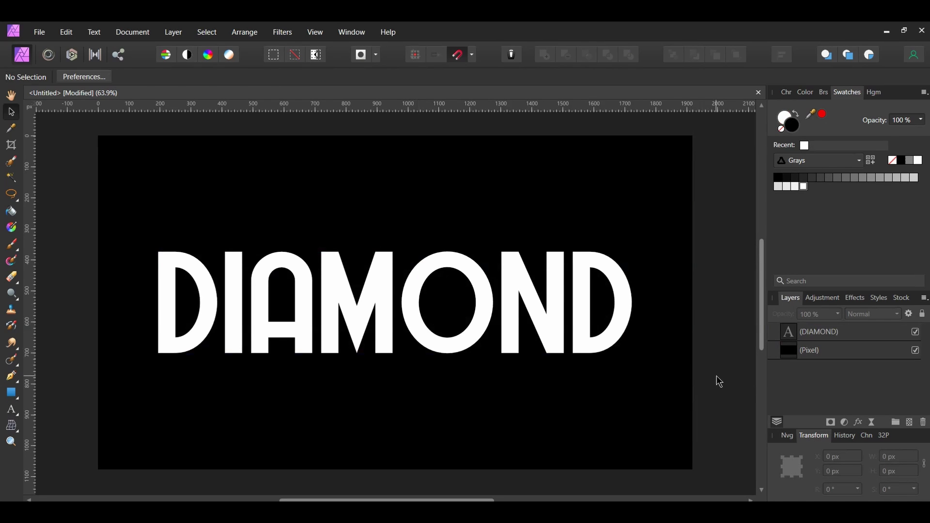
pyautogui.click(39, 32)
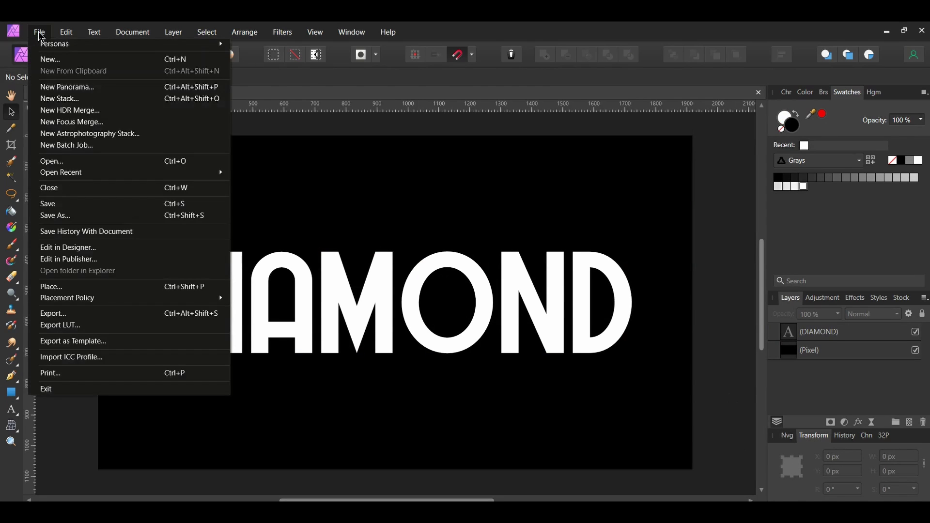
pyautogui.click(58, 162)
pyautogui.click(167, 145)
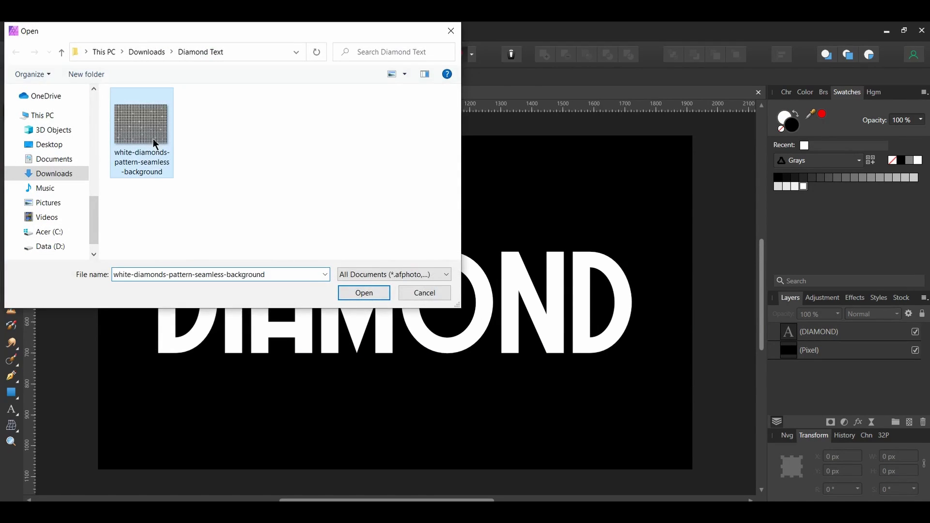
pyautogui.click(361, 291)
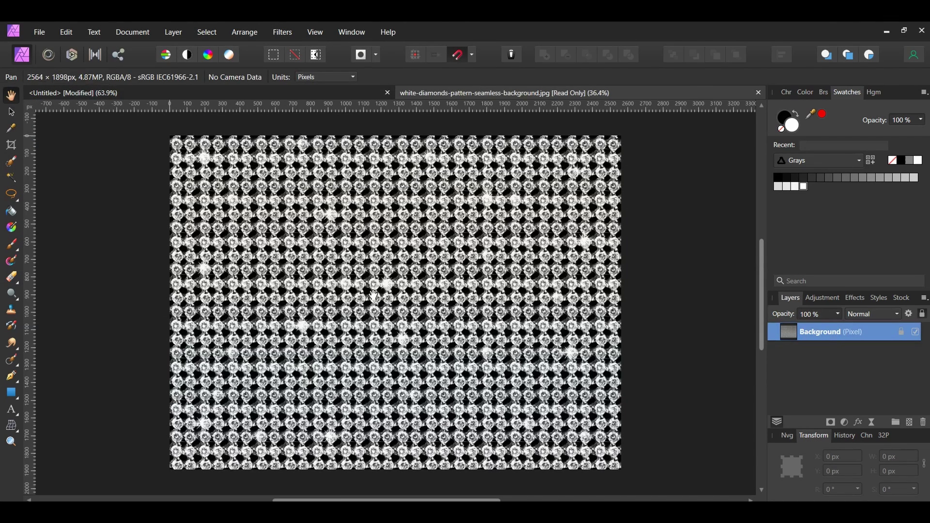
# Select the sampled diamond colour at 18 % tolerance with the RGB Cube model
pyautogui.click(207, 32)
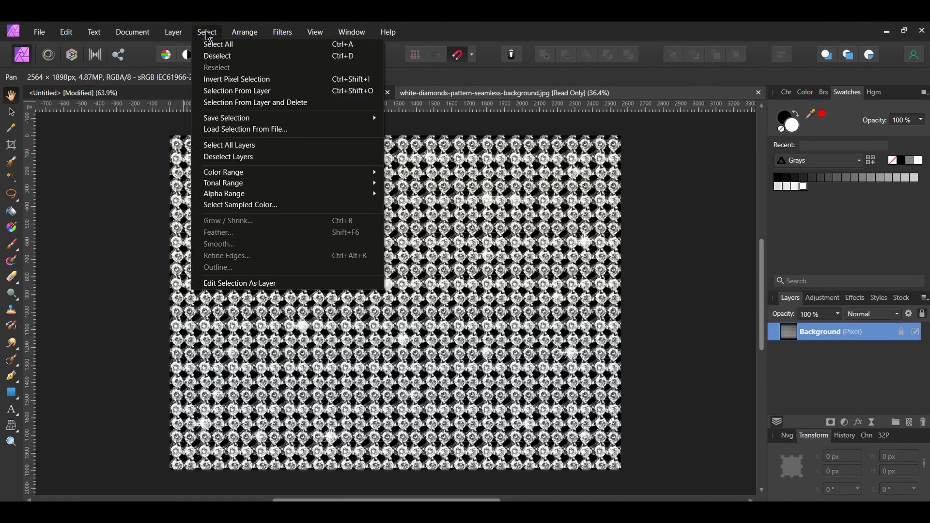
pyautogui.click(240, 205)
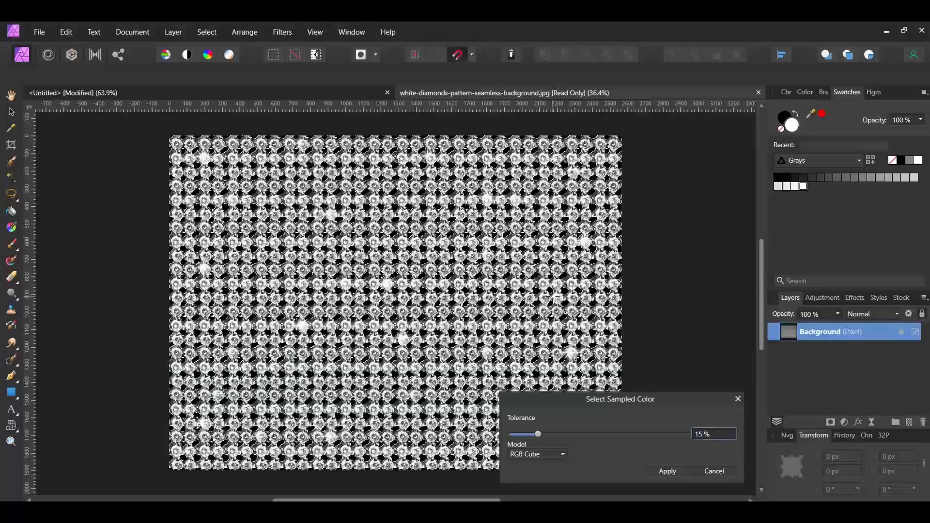
pyautogui.click(717, 435)
pyautogui.write('18')
pyautogui.press('Return')
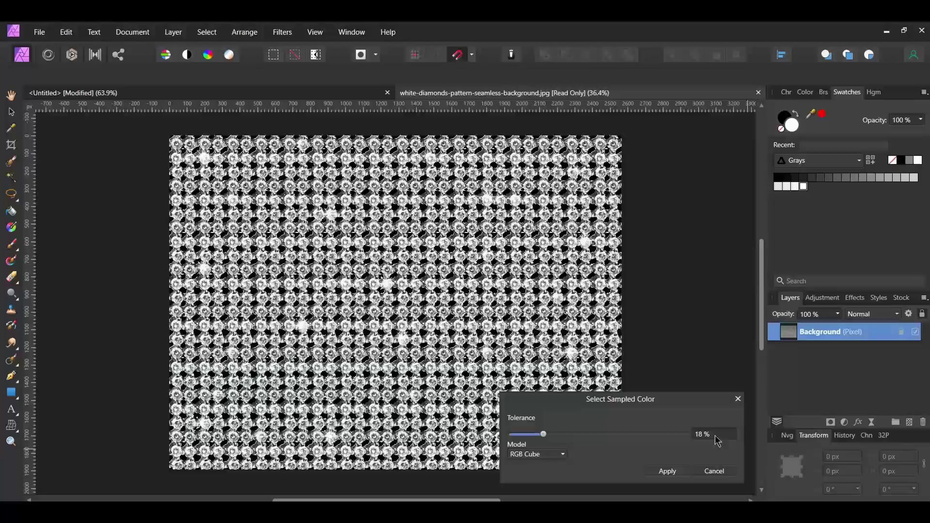
pyautogui.moveTo(543, 435); pyautogui.dragTo(529, 435)
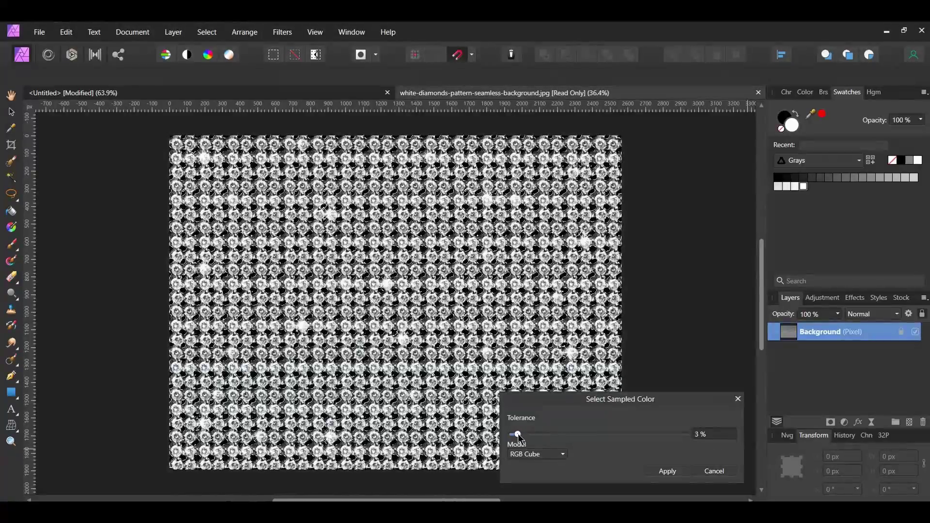
pyautogui.moveTo(521, 438); pyautogui.dragTo(655, 443)
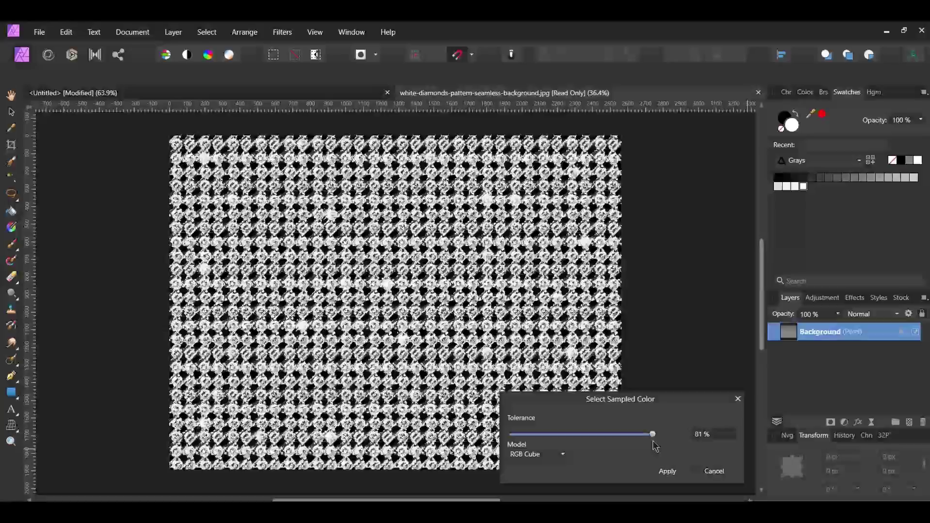
pyautogui.click(713, 436)
pyautogui.write('18')
pyautogui.press('Return')
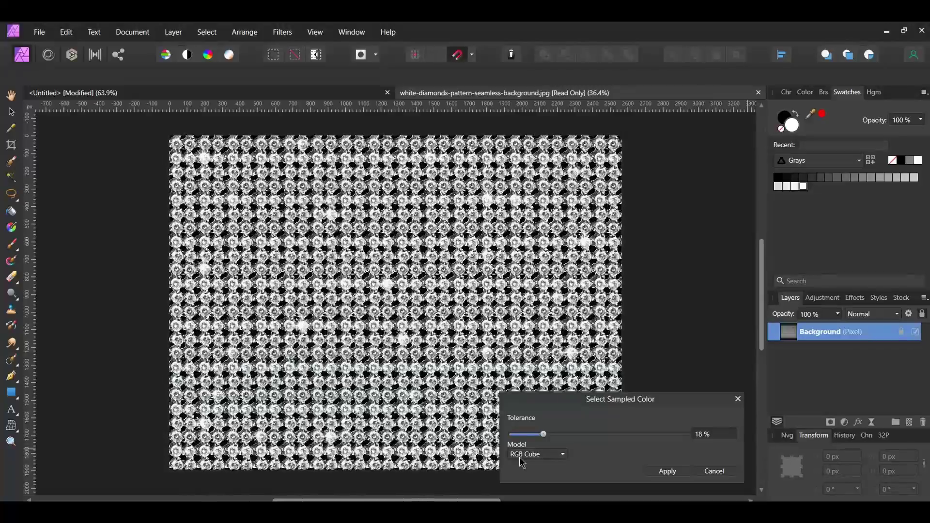
pyautogui.click(560, 456)
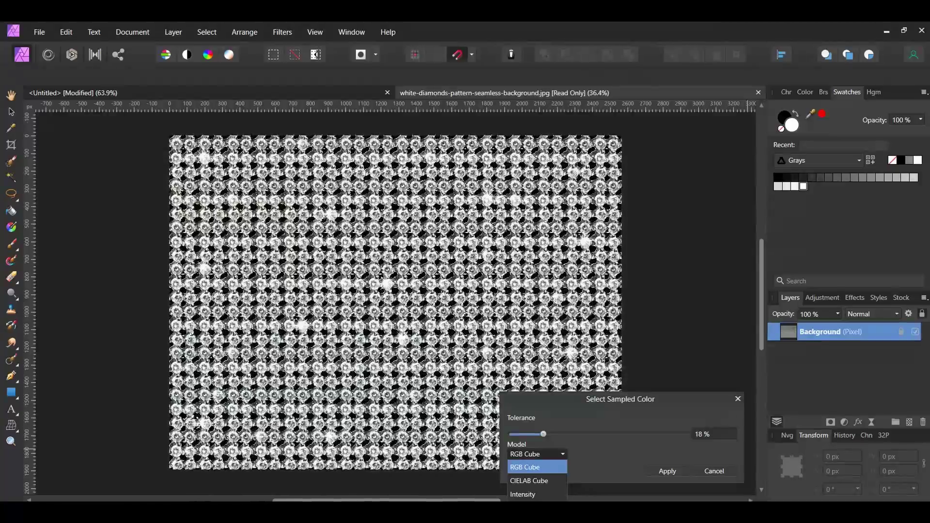
pyautogui.click(673, 471)
# Apply the sampled colour selection and mask the image to the selected diamonds
pyautogui.click(667, 471)
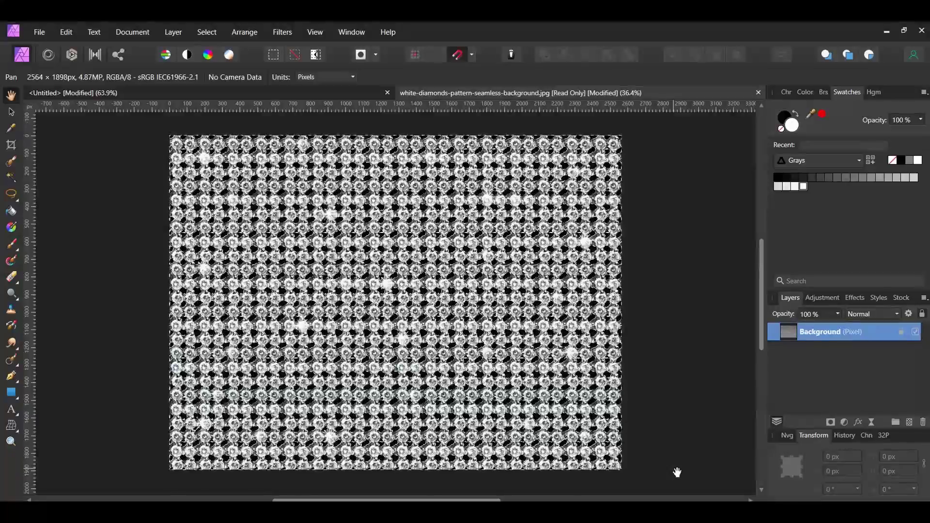
pyautogui.click(829, 423)
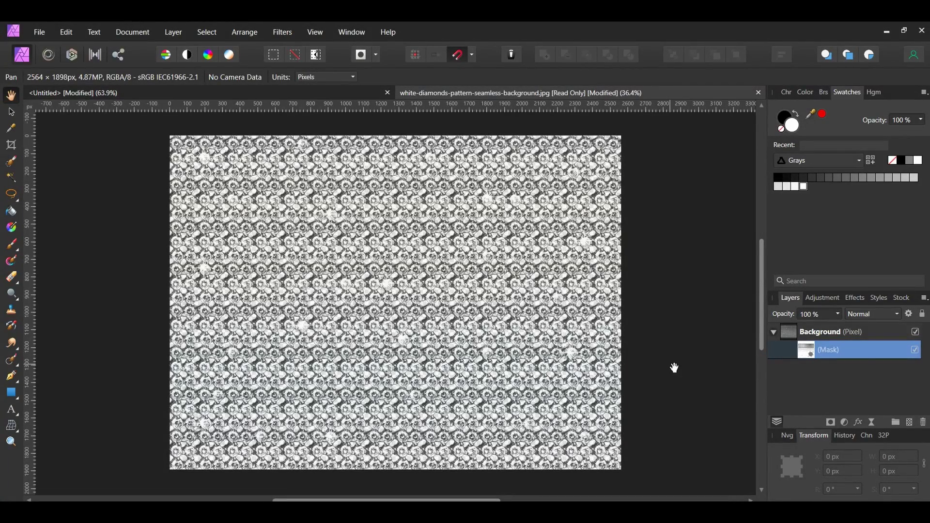
pyautogui.click(817, 340)
pyautogui.rightClick(832, 334)
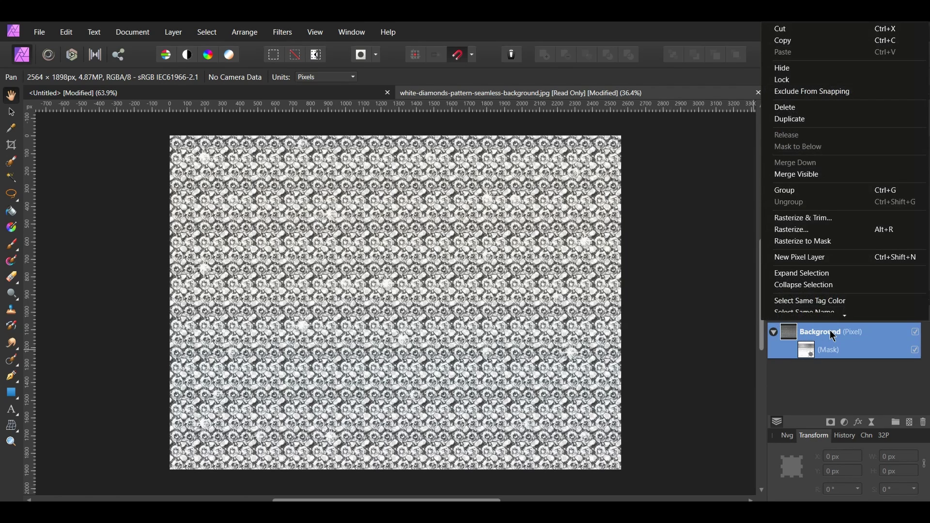
pyautogui.click(827, 227)
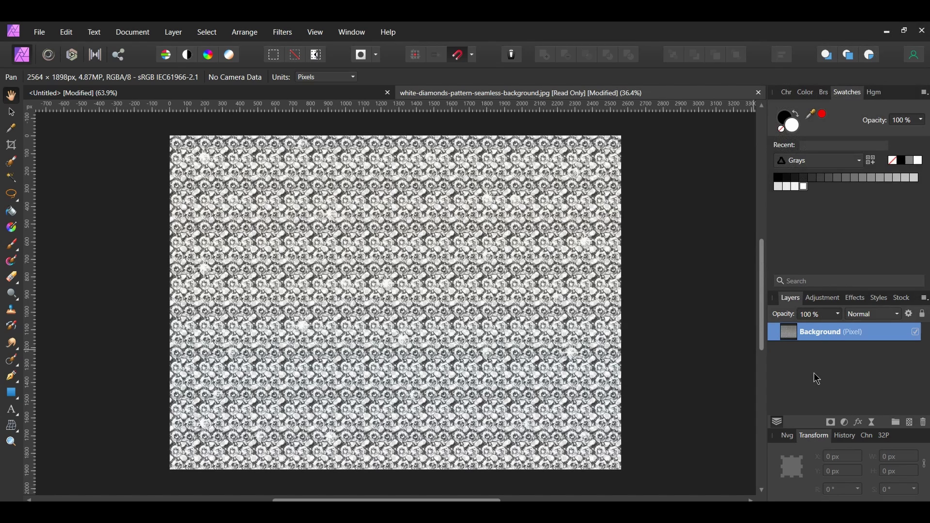
# Make a new pattern layer from the diamonds image and drag it into the DIAMOND document
pyautogui.click(174, 32)
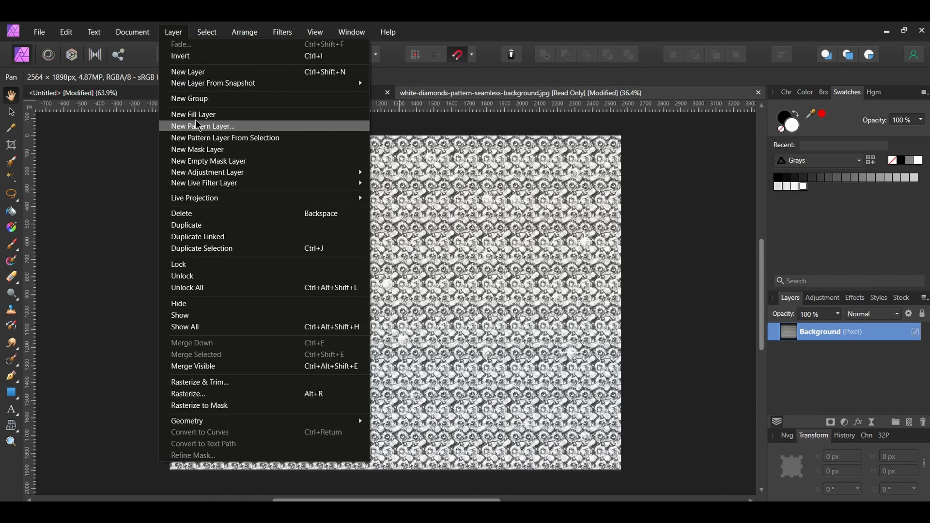
pyautogui.click(206, 138)
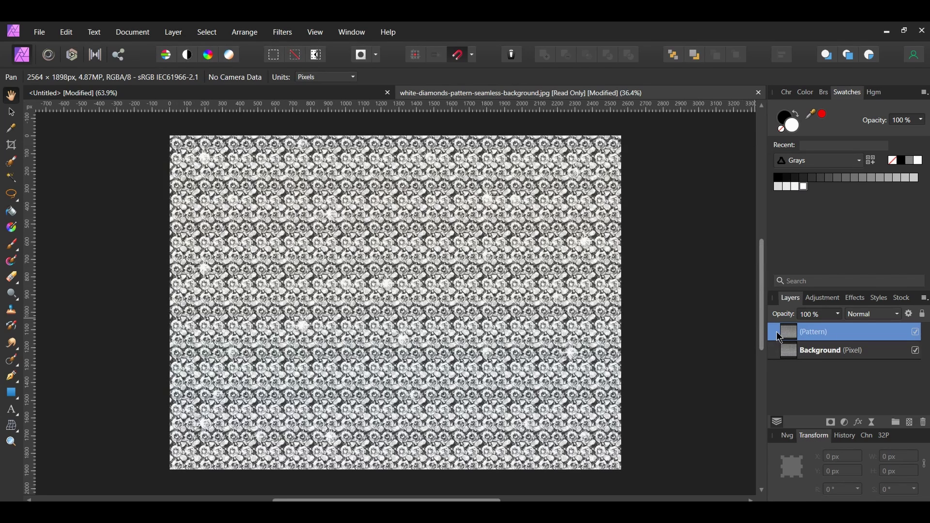
pyautogui.moveTo(782, 337); pyautogui.dragTo(703, 171)
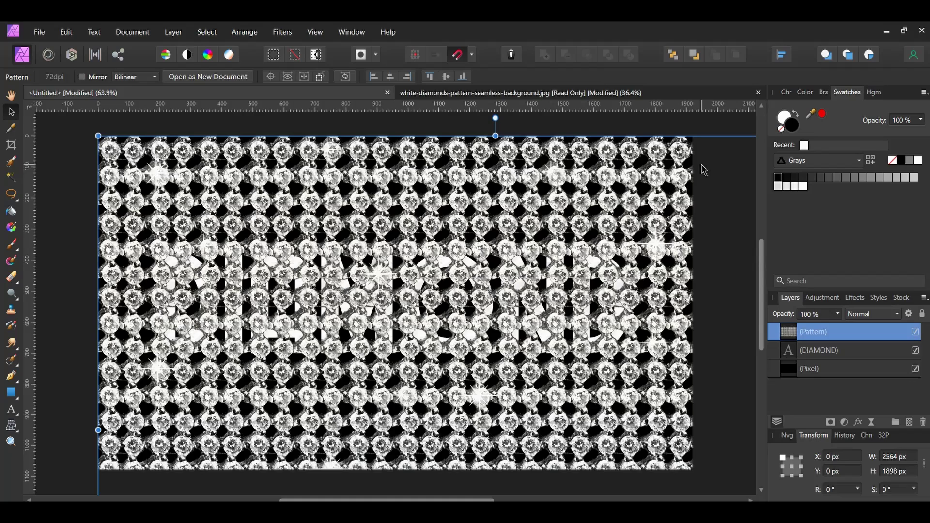
# Close the diamonds photo and clip the pattern layer inside the DIAMOND text layer
pyautogui.hotkey('ctrl', 'w')
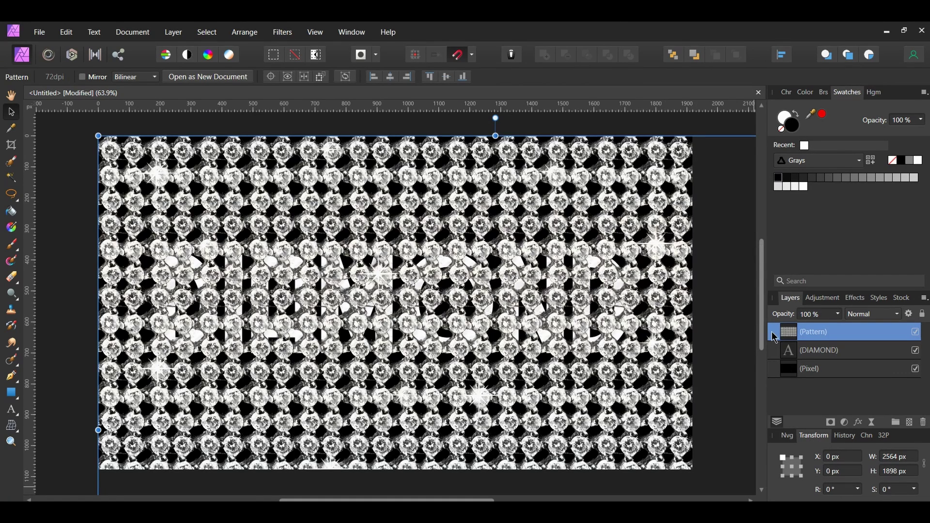
pyautogui.moveTo(801, 332); pyautogui.dragTo(810, 356)
pyautogui.click(774, 335)
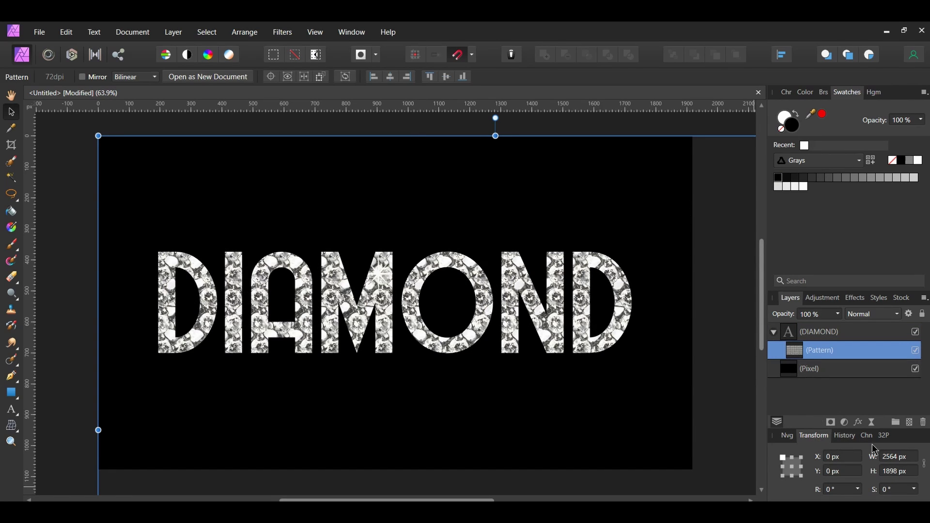
# Scale the pattern proportionally down to about 648 × 480 px, centred over the text
pyautogui.click(923, 464)
pyautogui.moveTo(98, 137); pyautogui.dragTo(328, 303)
pyautogui.moveTo(440, 397); pyautogui.dragTo(283, 274)
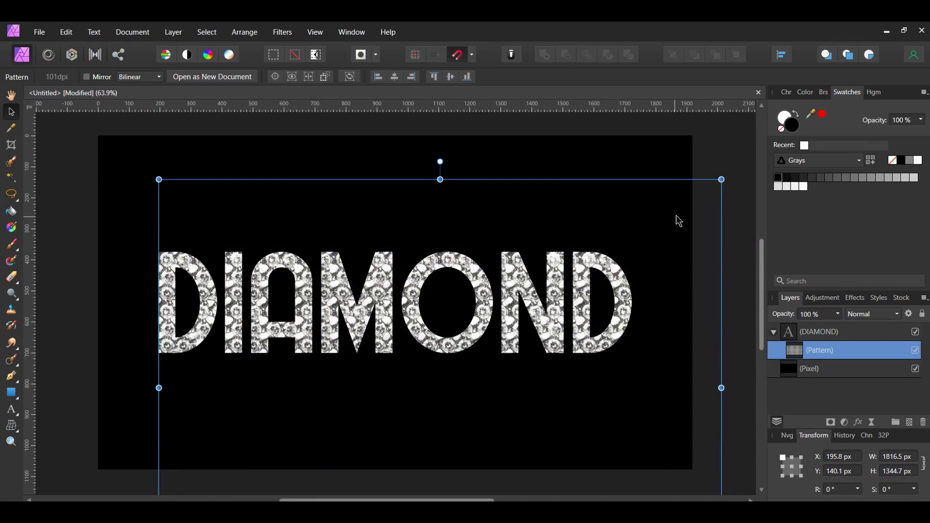
pyautogui.moveTo(721, 180); pyautogui.dragTo(400, 209)
pyautogui.moveTo(279, 367); pyautogui.dragTo(388, 382)
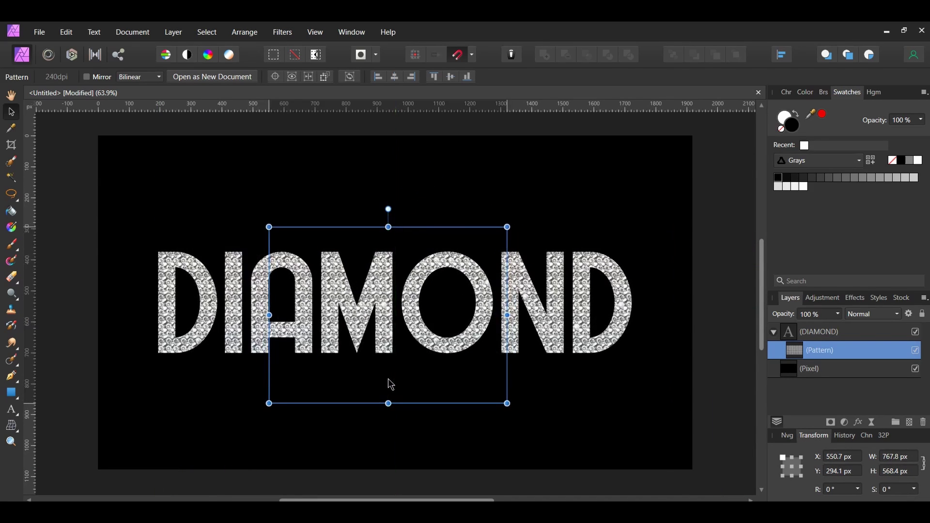
pyautogui.moveTo(268, 403); pyautogui.dragTo(293, 378)
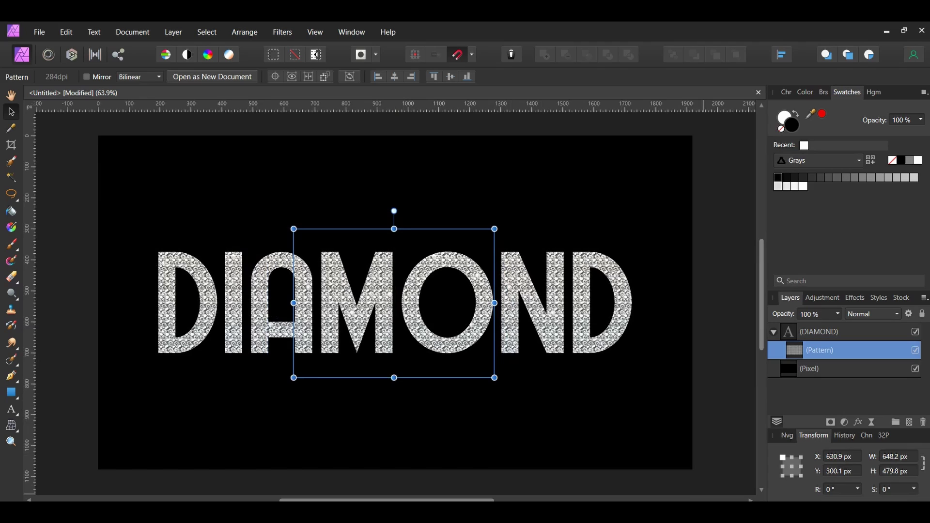
pyautogui.click(819, 339)
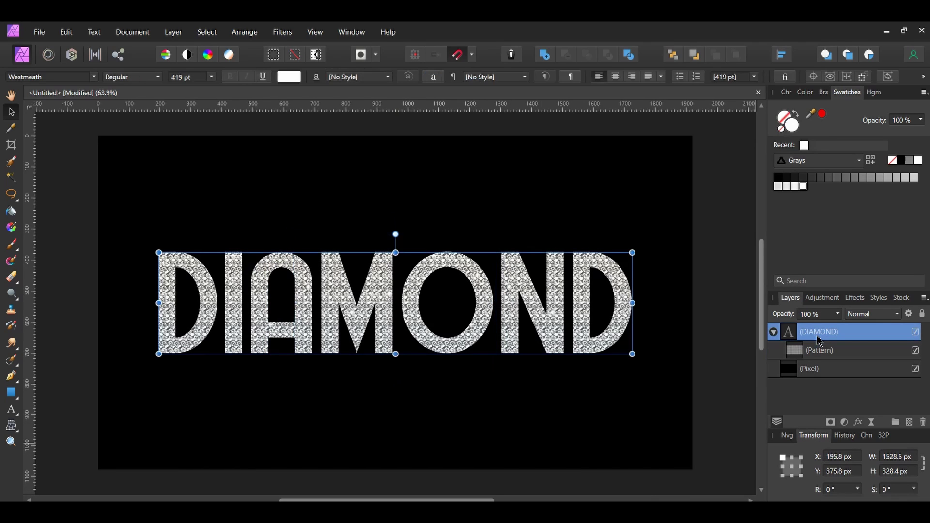
# Add an Outline effect to the DIAMOND text with Contour fill and 8 px radius
pyautogui.click(773, 331)
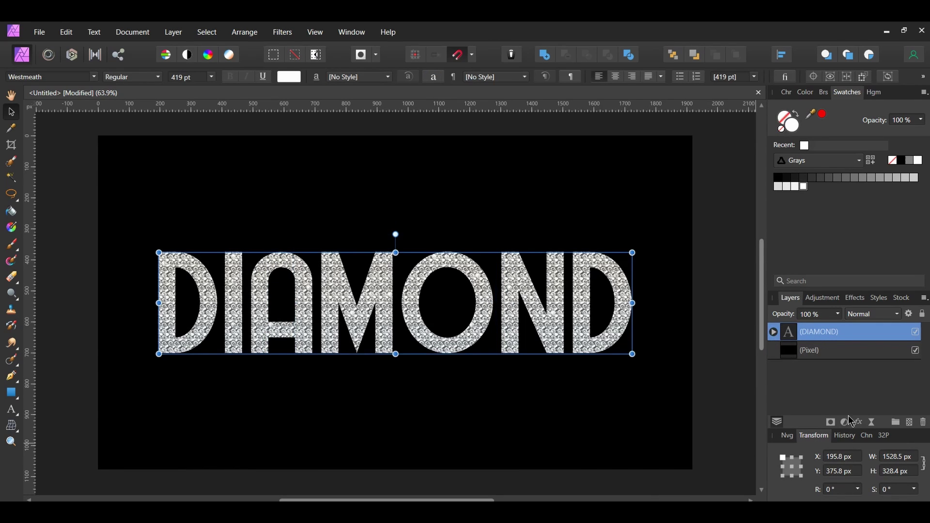
pyautogui.click(858, 421)
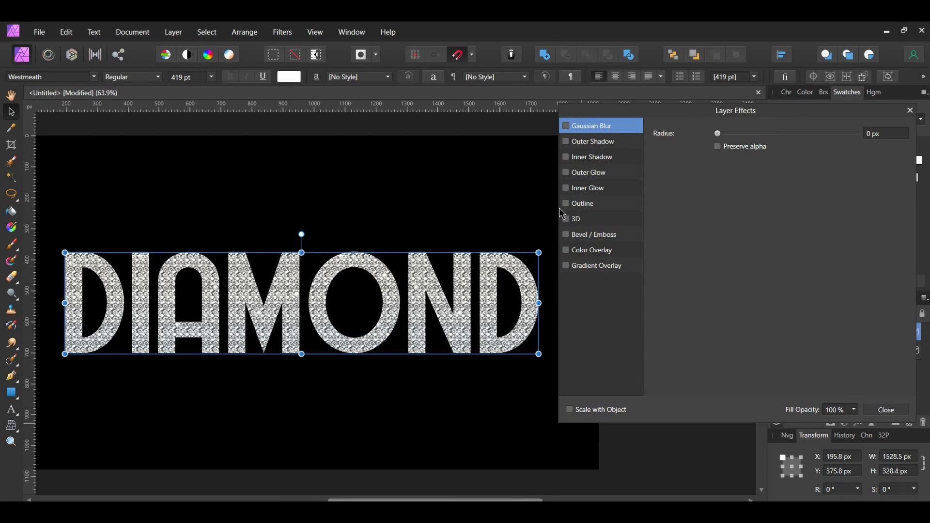
pyautogui.click(585, 206)
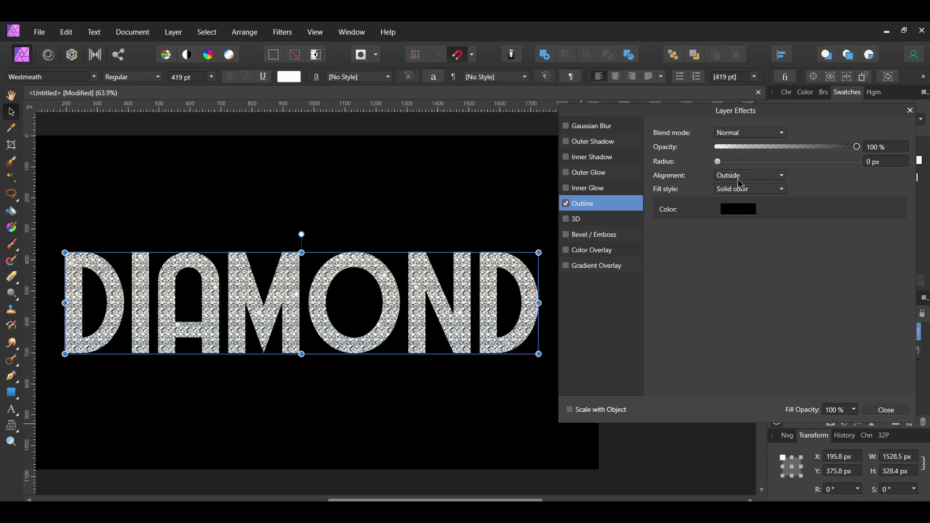
pyautogui.click(770, 189)
pyautogui.click(744, 217)
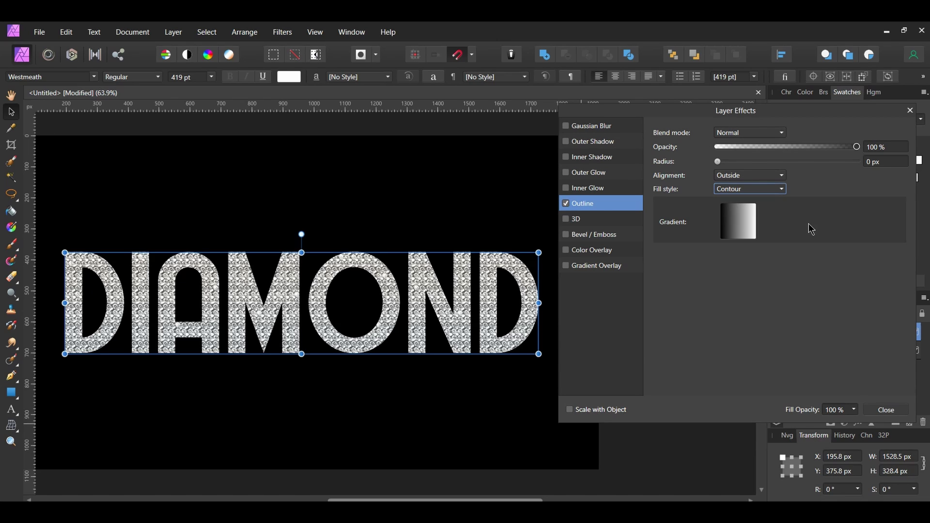
pyautogui.click(879, 163)
pyautogui.write('8')
pyautogui.press('Return')
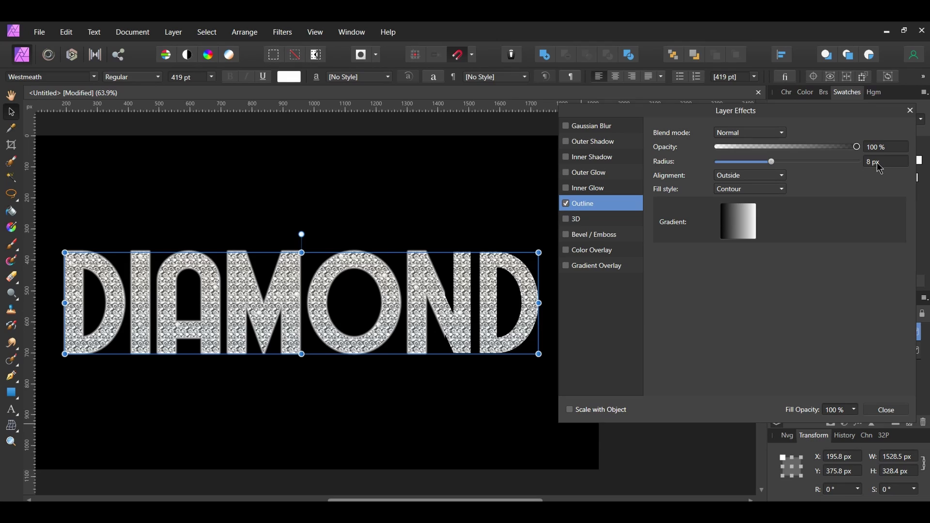
# Set the outline gradient's start colour to gold #E1B80C
pyautogui.click(727, 220)
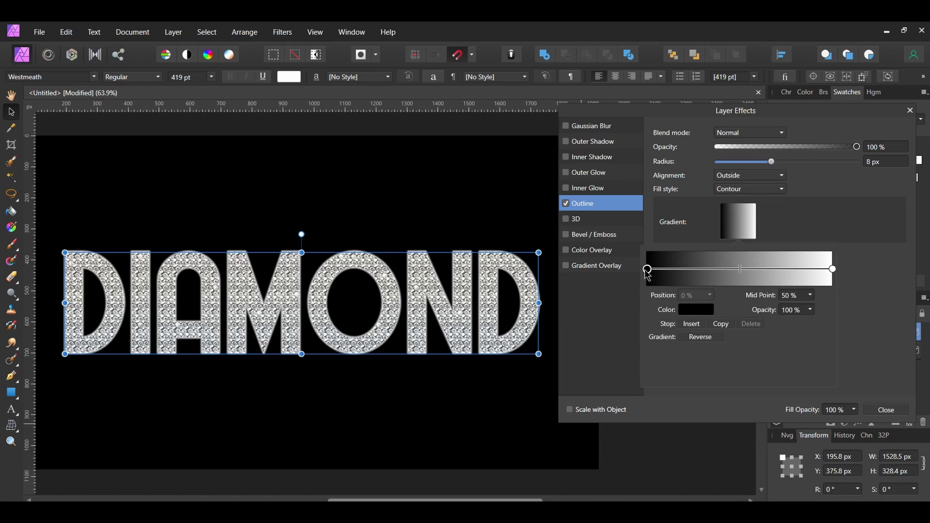
pyautogui.click(696, 310)
pyautogui.click(667, 332)
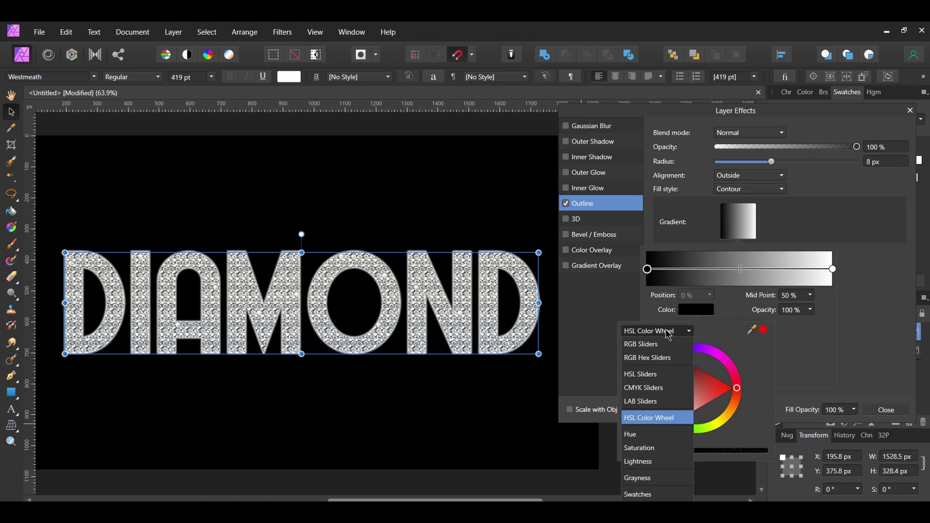
pyautogui.click(652, 359)
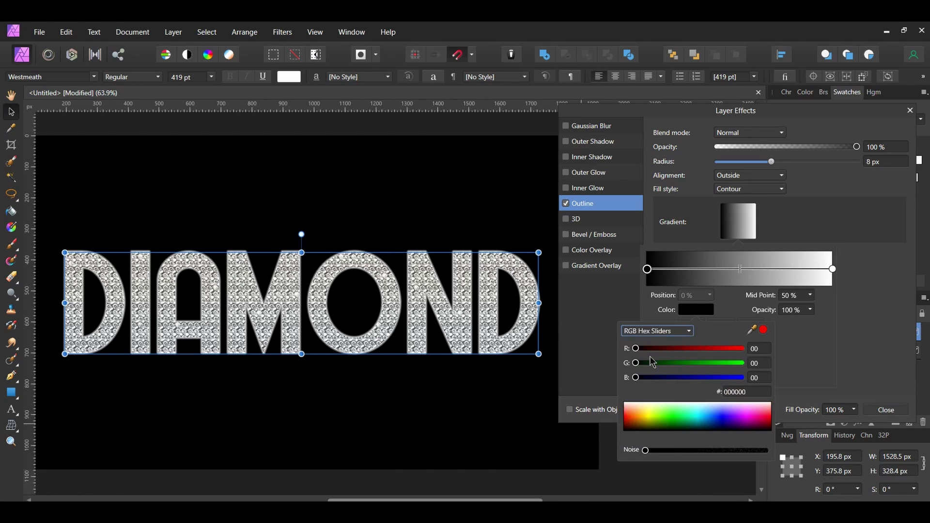
pyautogui.click(746, 391)
pyautogui.write('E1B')
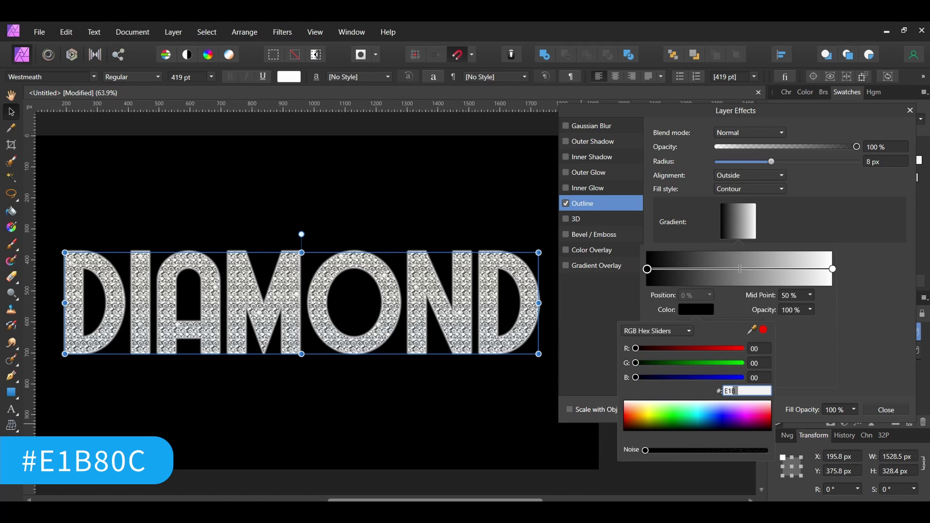
pyautogui.write('80C')
pyautogui.press('Return')
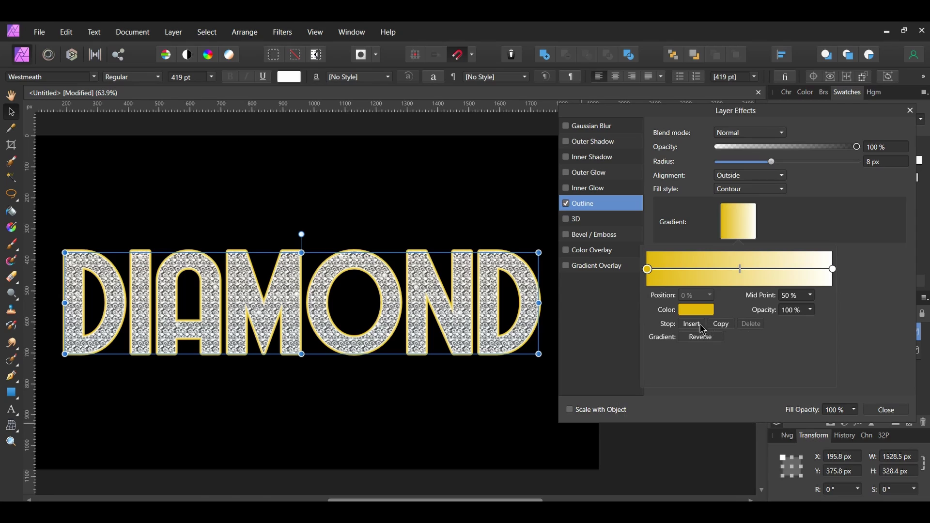
# Insert a middle gradient stop coloured brown-gold #9B7943
pyautogui.click(691, 324)
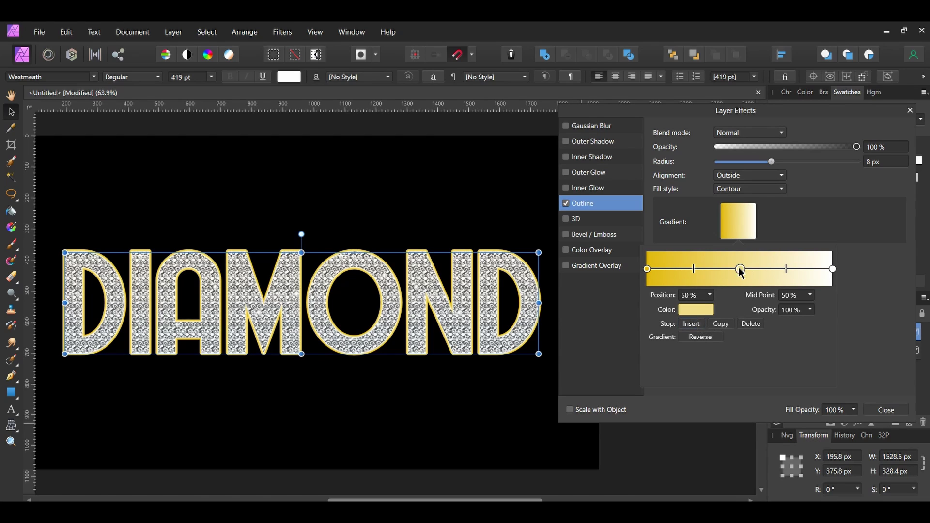
pyautogui.click(696, 311)
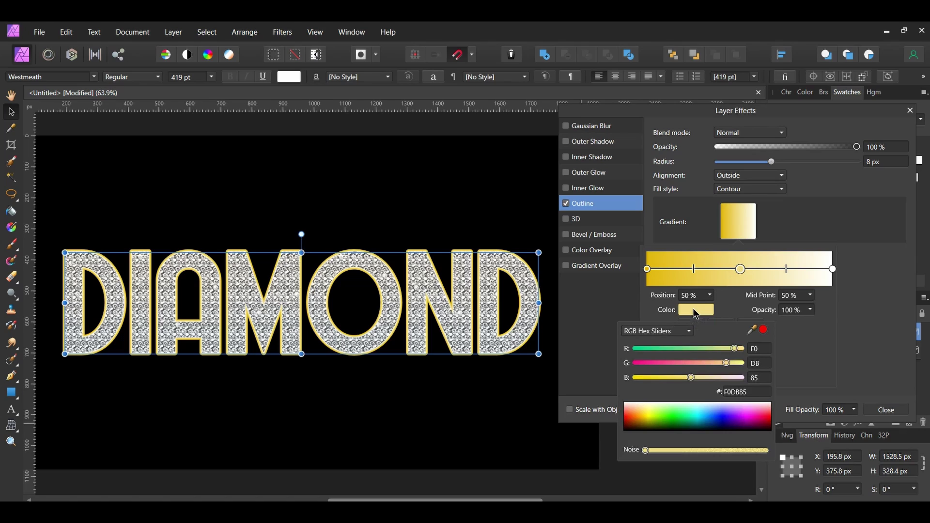
pyautogui.click(747, 391)
pyautogui.write('9')
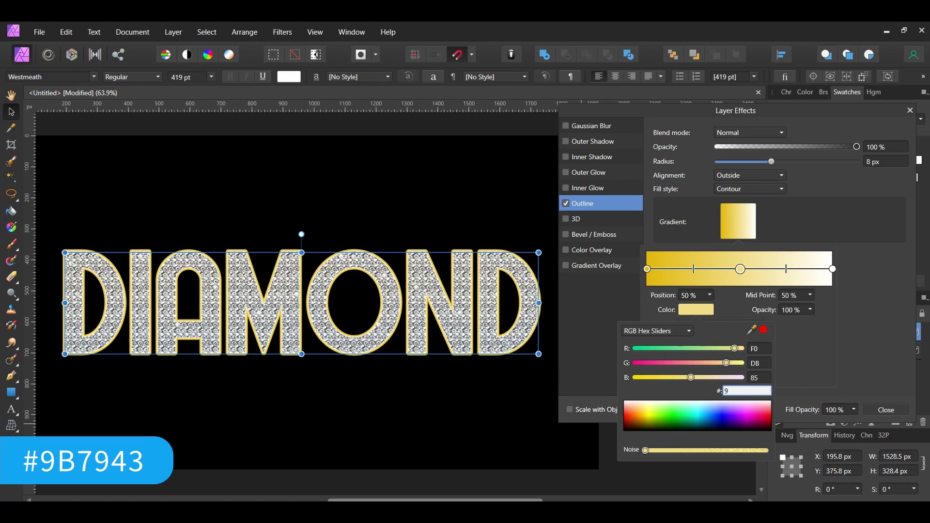
pyautogui.write('B7943')
pyautogui.press('Return')
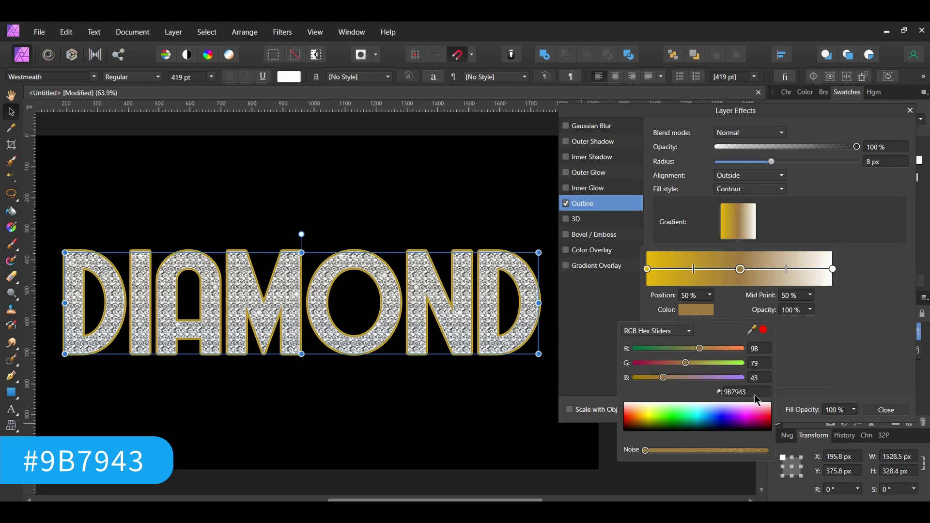
pyautogui.click(833, 273)
# Make the end stop grey #A7A7A7 and compare the outline off and on
pyautogui.click(832, 270)
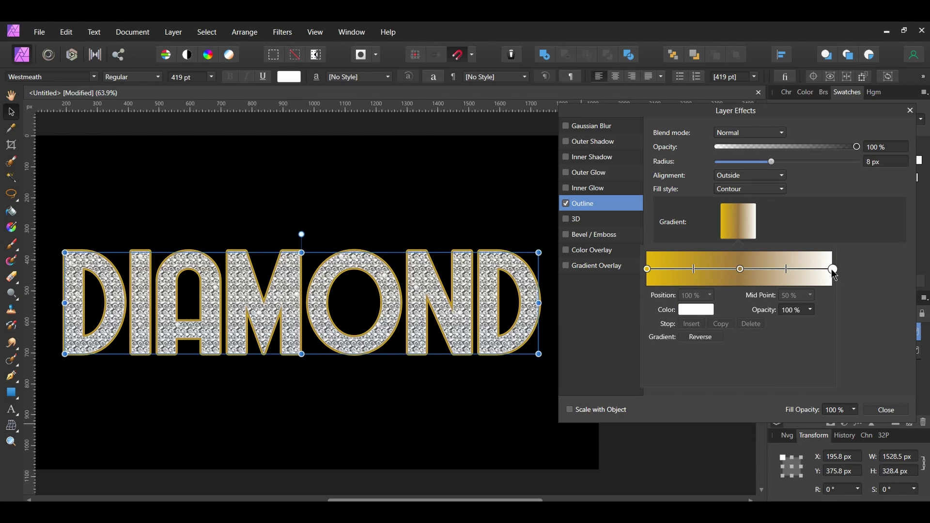
pyautogui.click(708, 316)
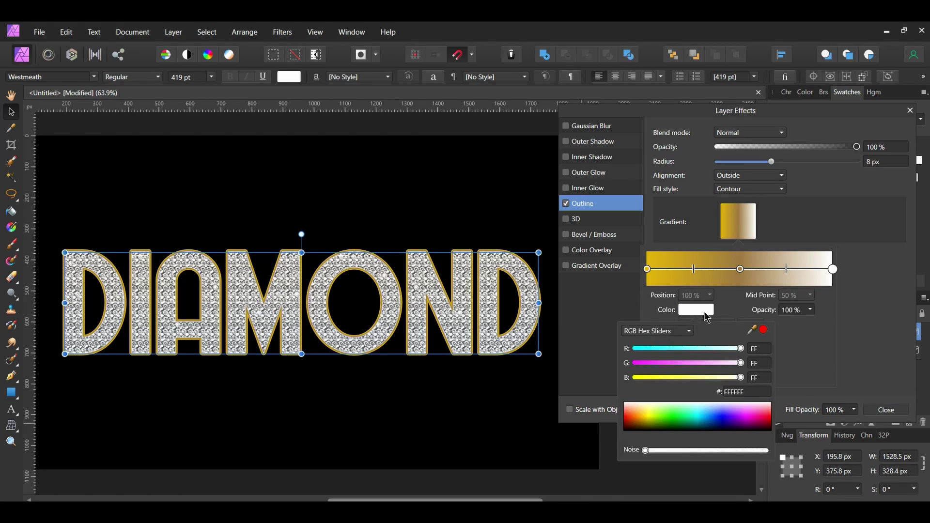
pyautogui.click(767, 394)
pyautogui.write('A7')
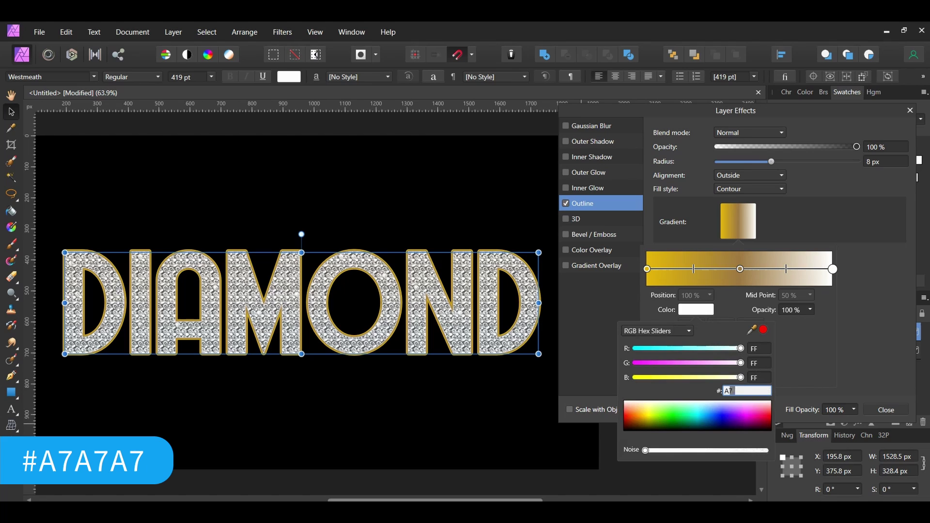
pyautogui.write('A7A7')
pyautogui.press('Return')
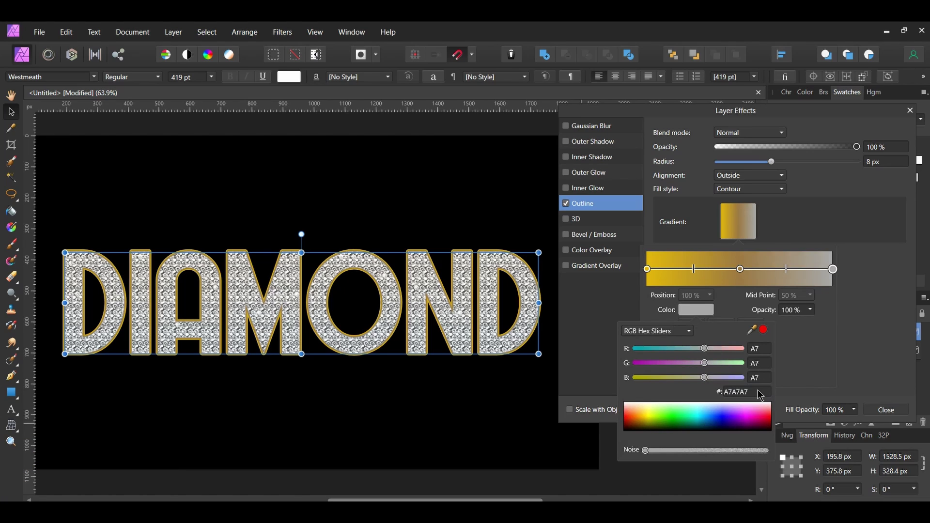
pyautogui.click(566, 204)
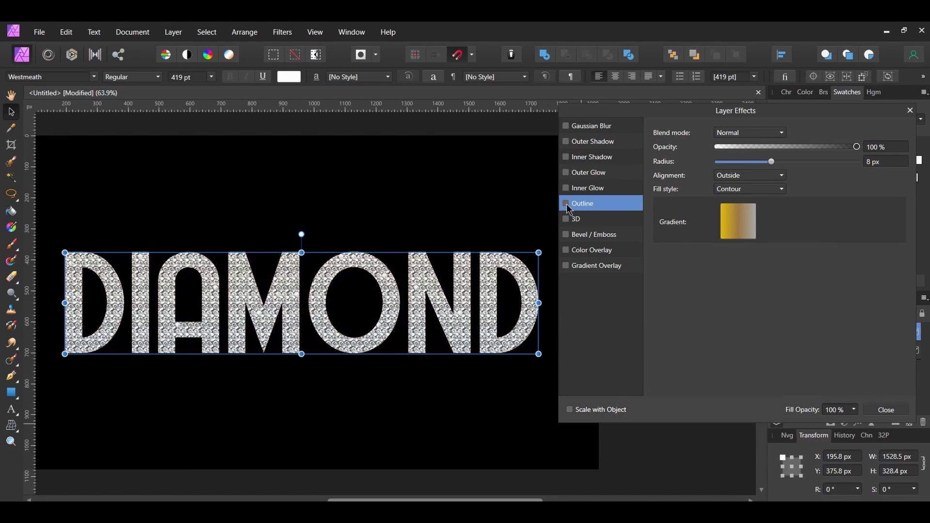
pyautogui.click(565, 204)
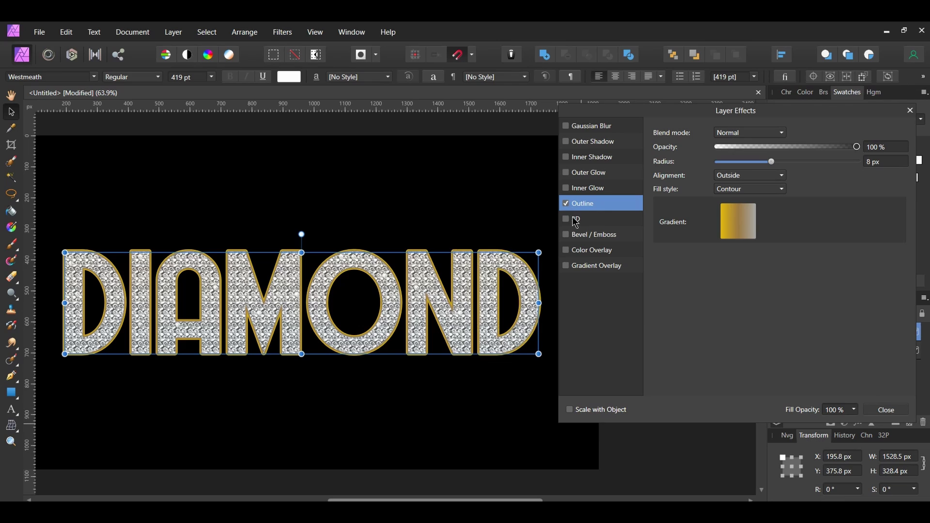
# Enable the 3D effect with unlinked depth of 20 px and 6 px softening
pyautogui.click(566, 219)
pyautogui.click(588, 224)
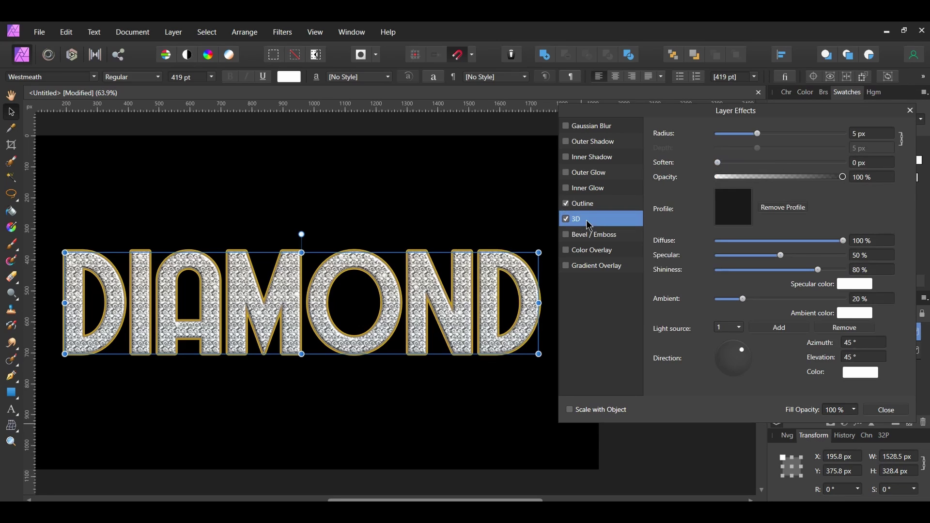
pyautogui.click(902, 140)
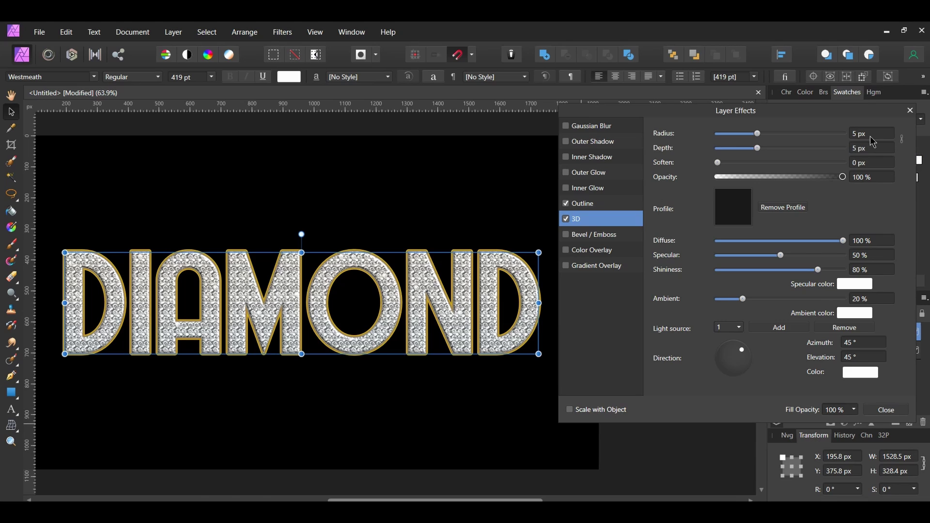
pyautogui.click(873, 152)
pyautogui.write('20')
pyautogui.press('Return')
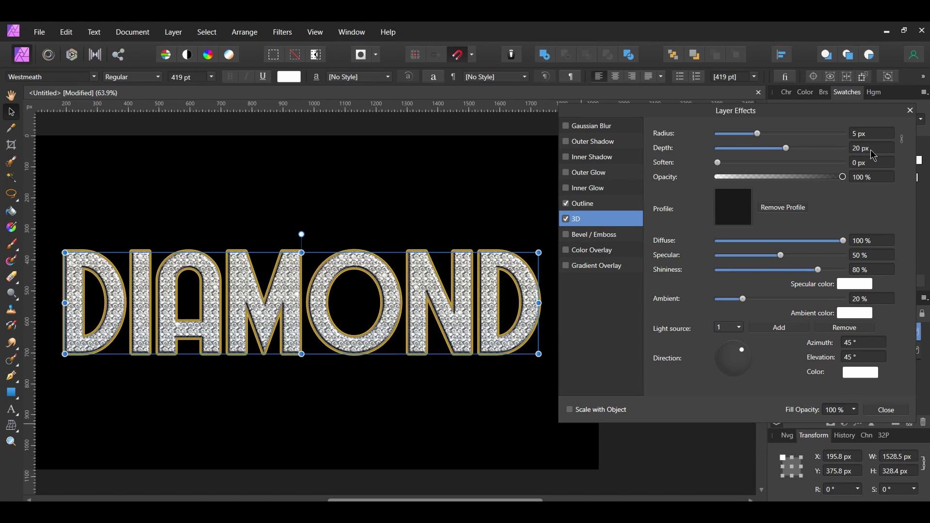
pyautogui.click(861, 162)
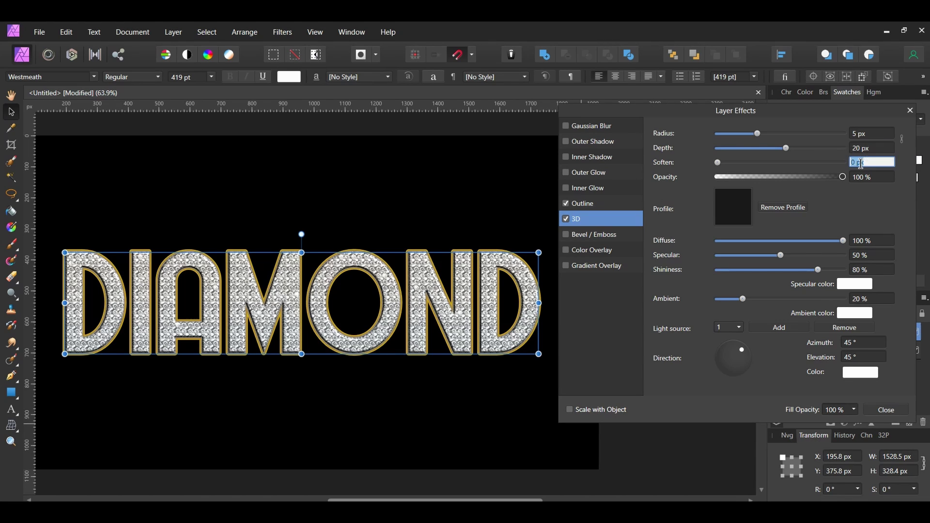
pyautogui.write('6')
pyautogui.press('Return')
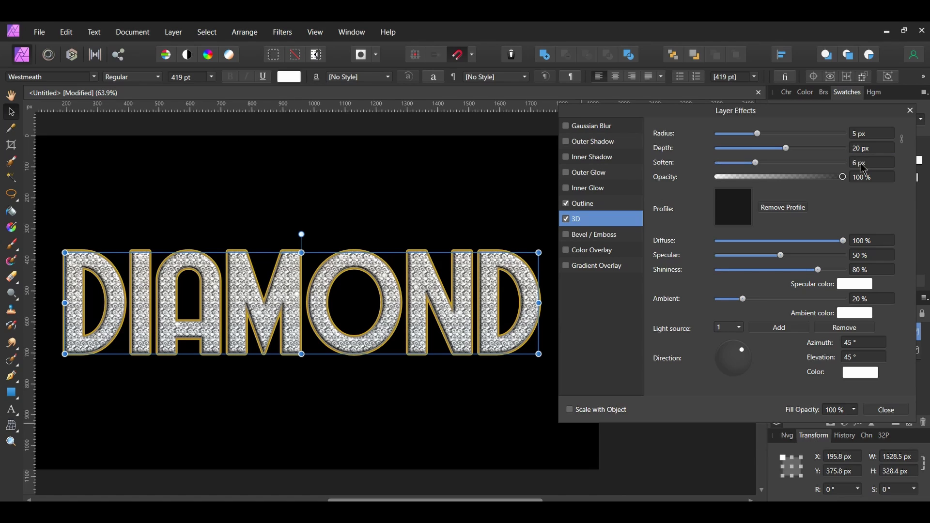
pyautogui.click(566, 219)
pyautogui.click(566, 220)
# Turn on Inner Glow with 1 px radius and 60 % intensity
pyautogui.click(565, 188)
pyautogui.click(595, 193)
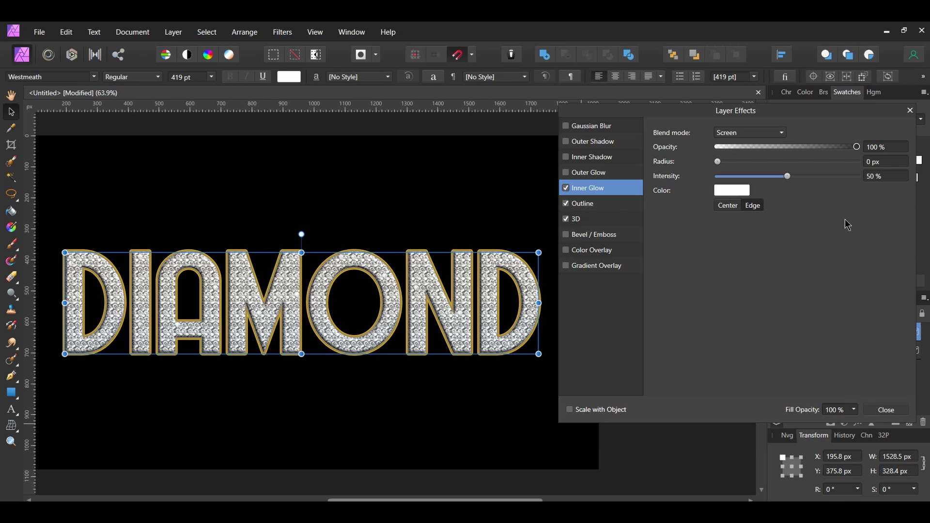
pyautogui.click(887, 163)
pyautogui.write('1')
pyautogui.press('Return')
pyautogui.click(880, 176)
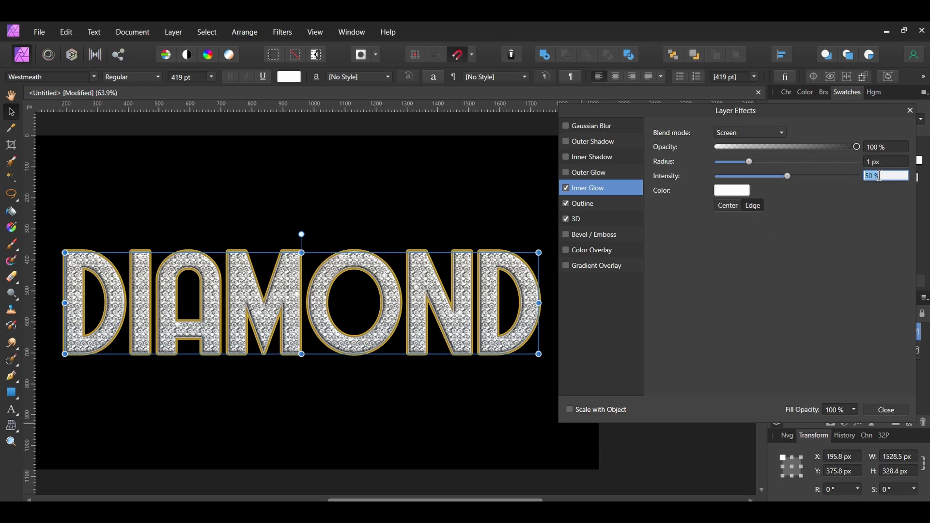
pyautogui.write('60')
pyautogui.press('Return')
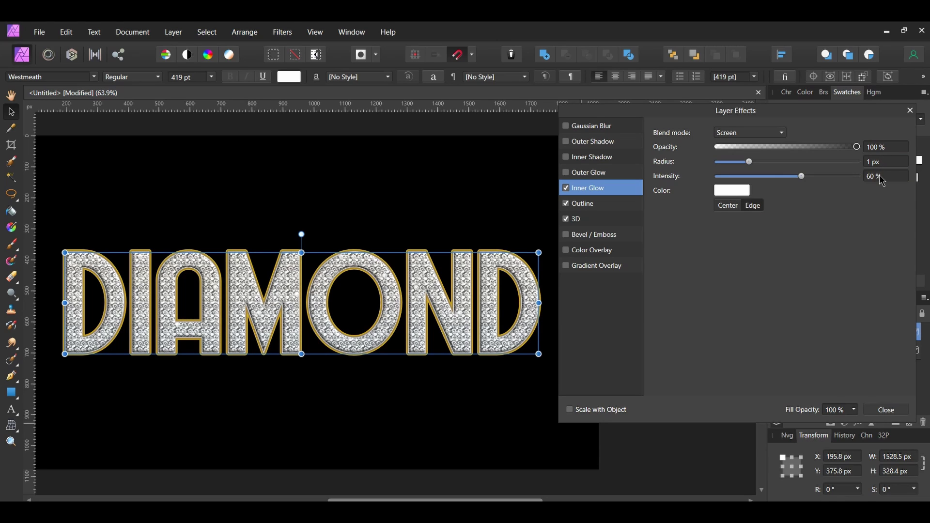
pyautogui.click(565, 188)
pyautogui.click(566, 188)
# Enable Bevel / Emboss with unlinked 8 px radius, 12 px depth and 3 px softening
pyautogui.click(567, 235)
pyautogui.click(565, 235)
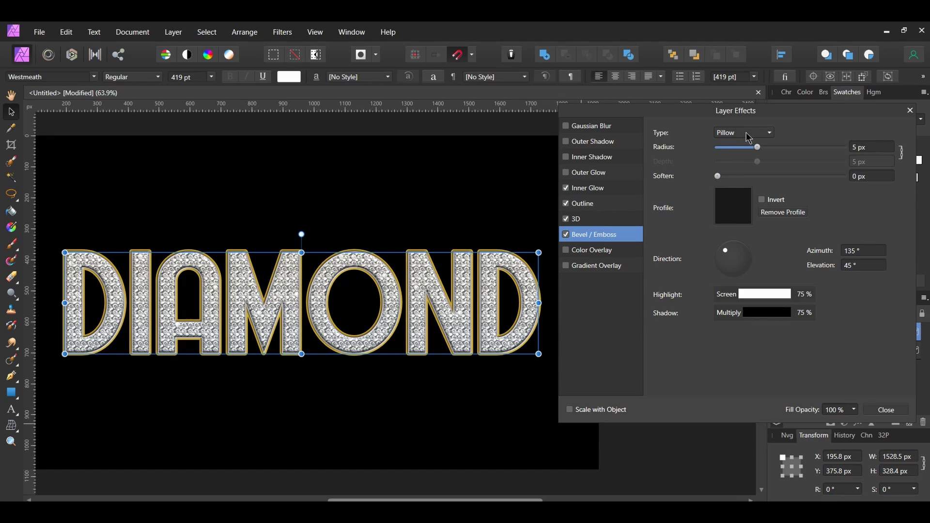
pyautogui.click(901, 153)
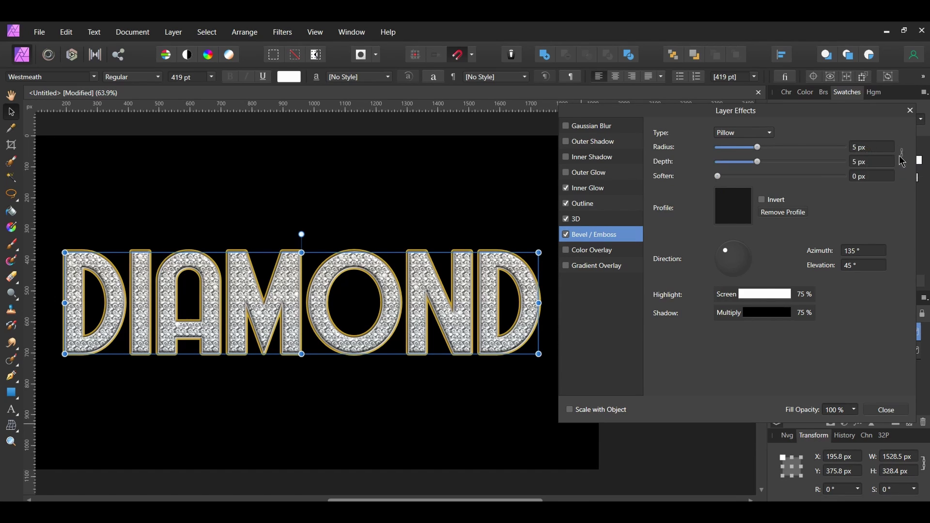
pyautogui.click(871, 151)
pyautogui.write('8')
pyautogui.press('Return')
pyautogui.click(872, 162)
pyautogui.write('12')
pyautogui.press('Return')
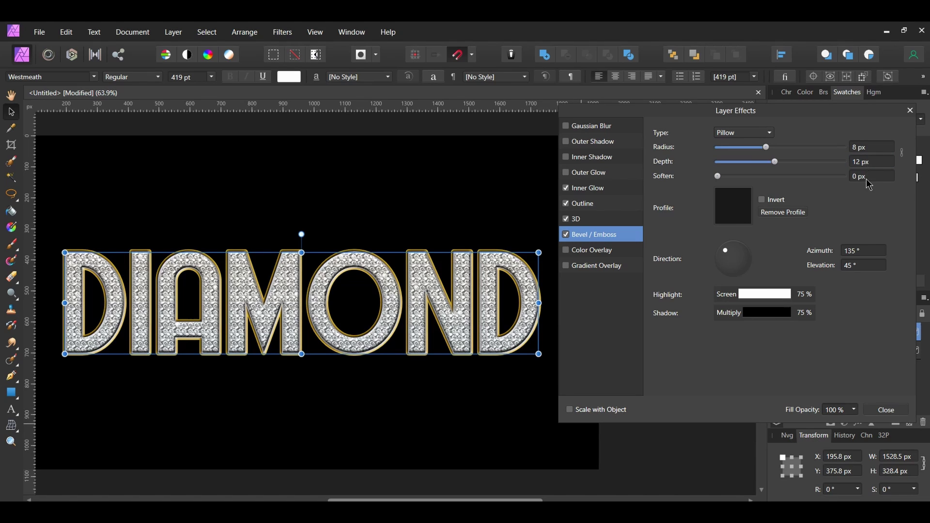
pyautogui.click(871, 179)
pyautogui.write('3')
pyautogui.press('Return')
pyautogui.click(565, 234)
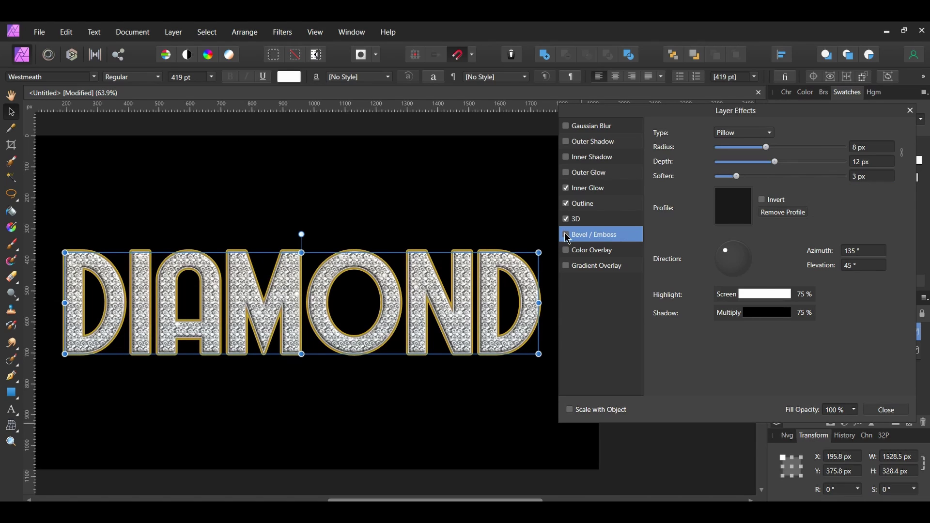
pyautogui.click(565, 235)
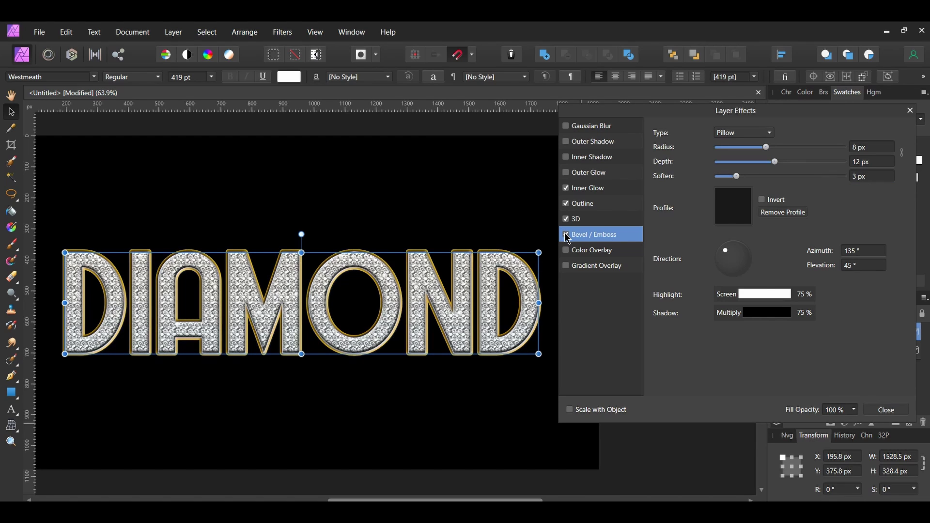
# Try the Emboss bevel type, revert to Pillow, and close Layer Effects
pyautogui.click(744, 132)
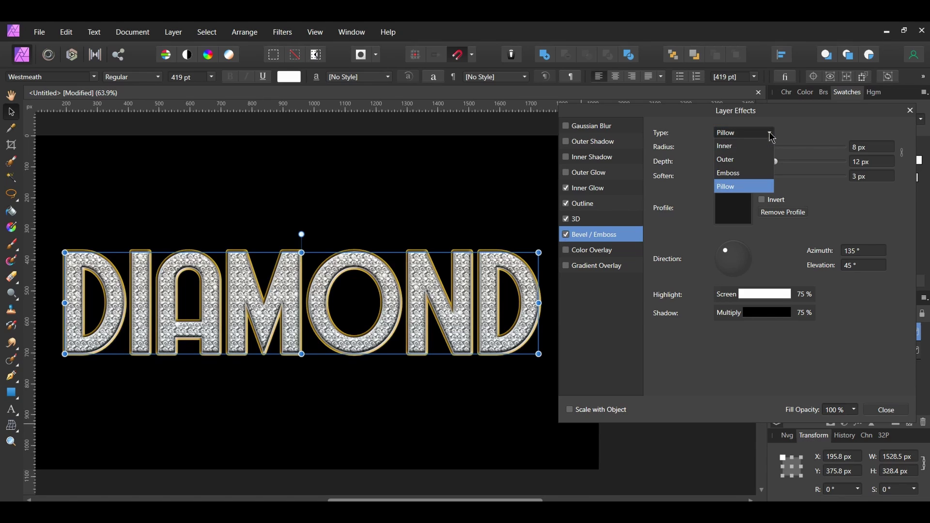
pyautogui.click(734, 176)
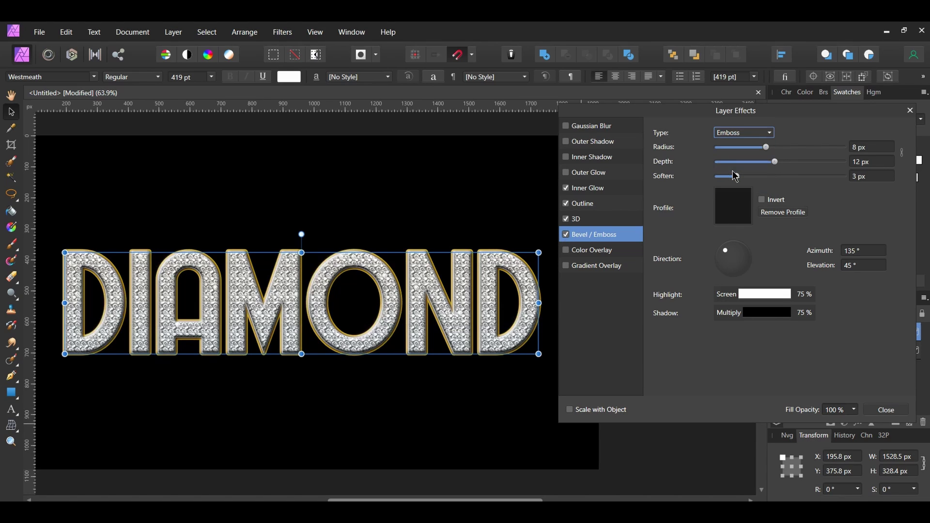
pyautogui.click(565, 235)
pyautogui.click(566, 235)
pyautogui.click(735, 133)
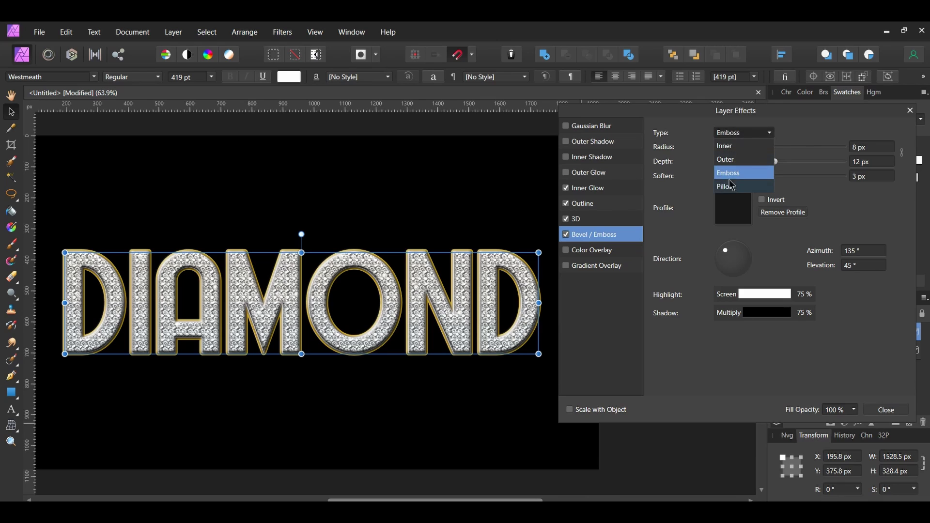
pyautogui.click(728, 188)
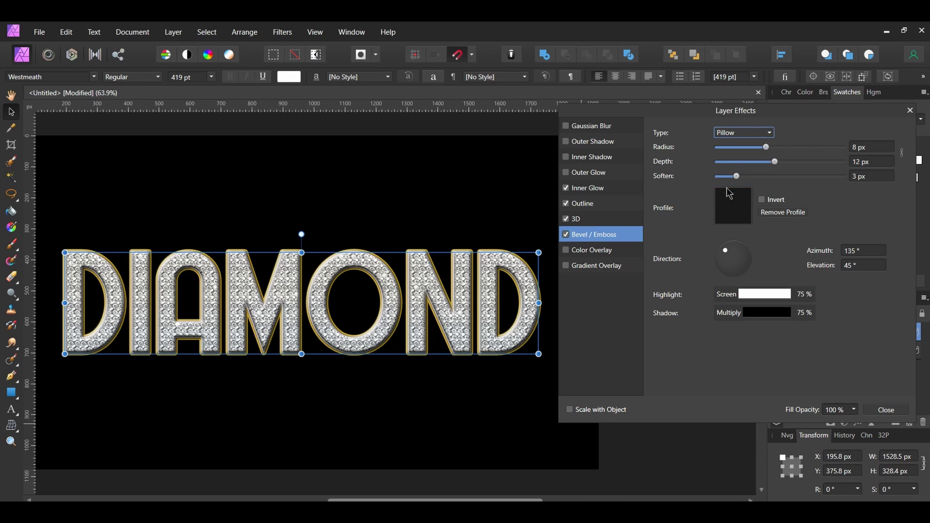
pyautogui.click(885, 410)
# Deselect the text, add an empty pixel layer on top, and switch to the Paint Brush
pyautogui.click(734, 461)
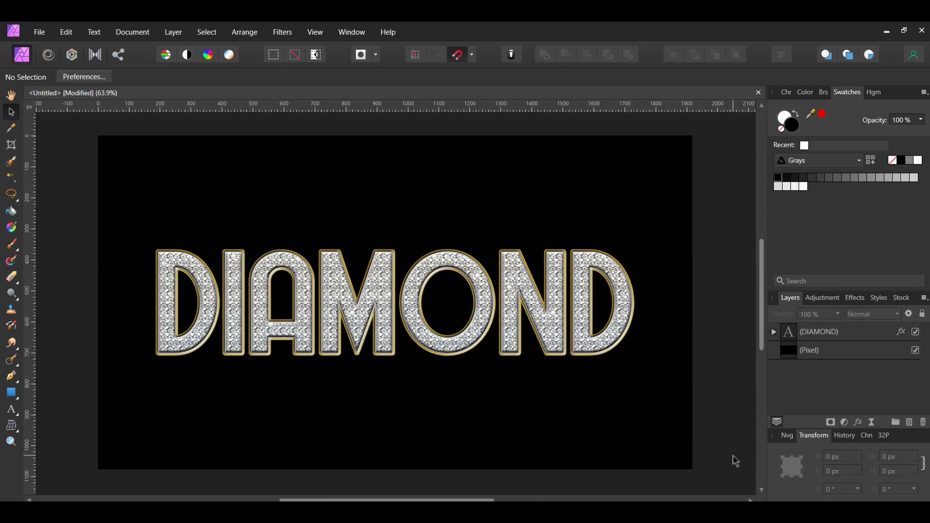
pyautogui.click(909, 422)
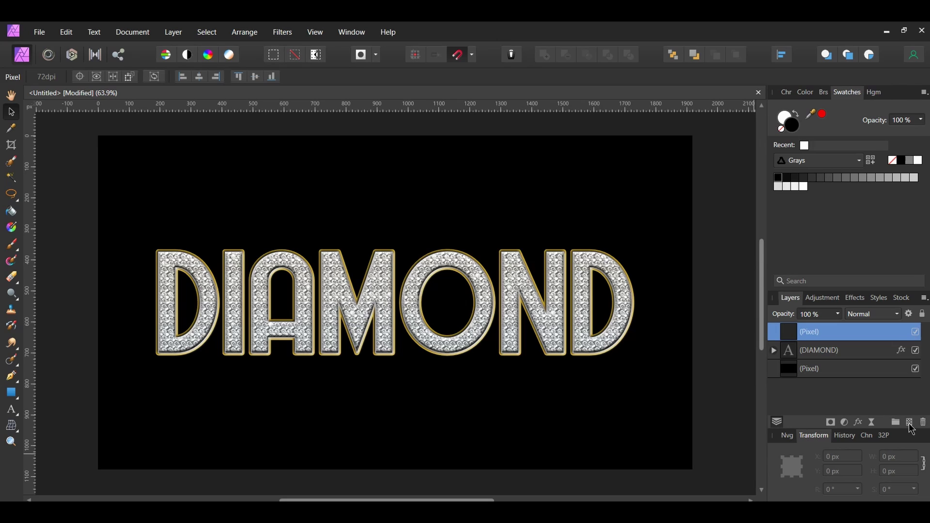
pyautogui.press('b')
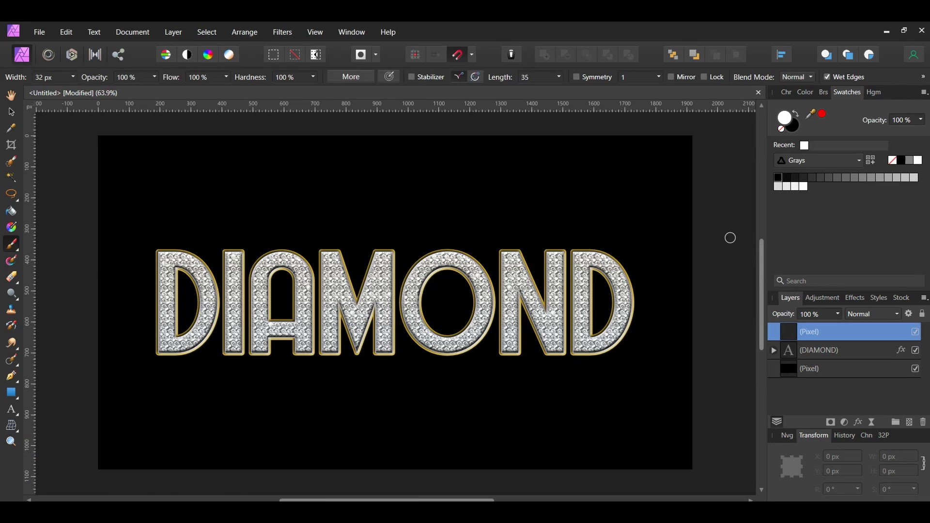
# Choose the soft 32 px round brush and shrink it slightly with [
pyautogui.click(823, 92)
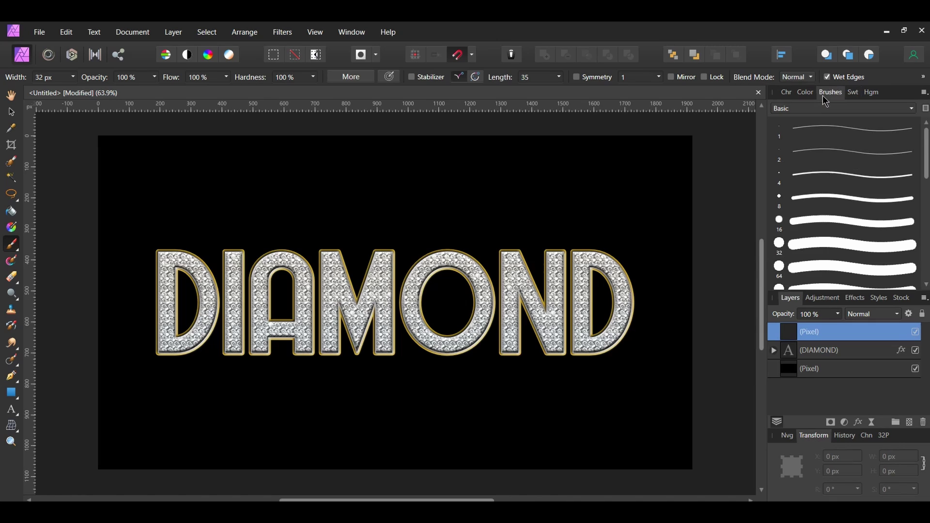
pyautogui.scroll(-5, 867, 160)
pyautogui.click(835, 181)
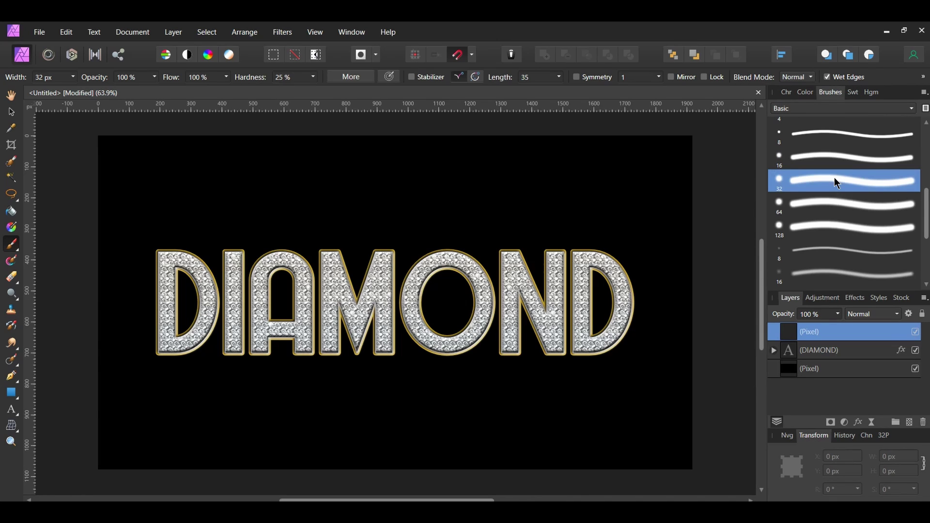
pyautogui.click(852, 95)
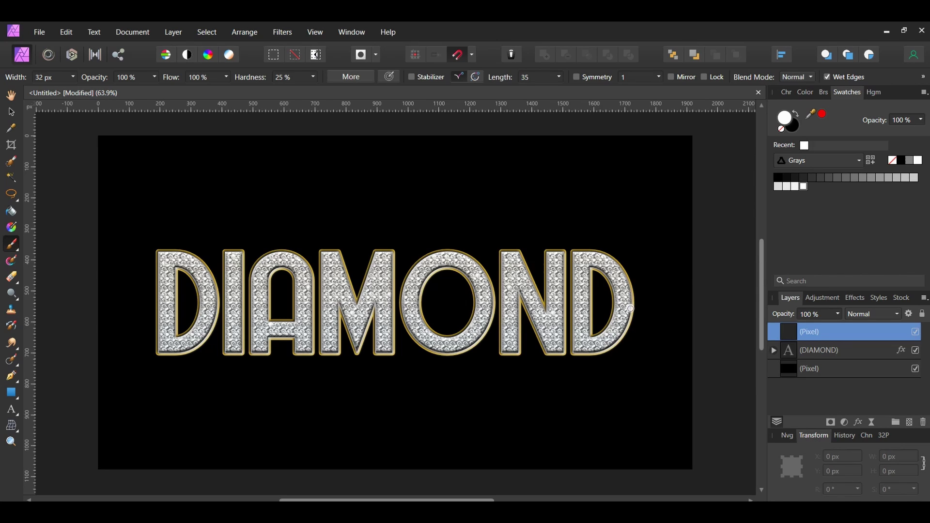
pyautogui.press('[')
pyautogui.press('[')
# Paint white sparkle dots on the first D, the M, the N and the last D
pyautogui.click(209, 289)
pyautogui.click(193, 339)
pyautogui.click(336, 286)
pyautogui.click(386, 328)
pyautogui.click(509, 312)
pyautogui.click(553, 269)
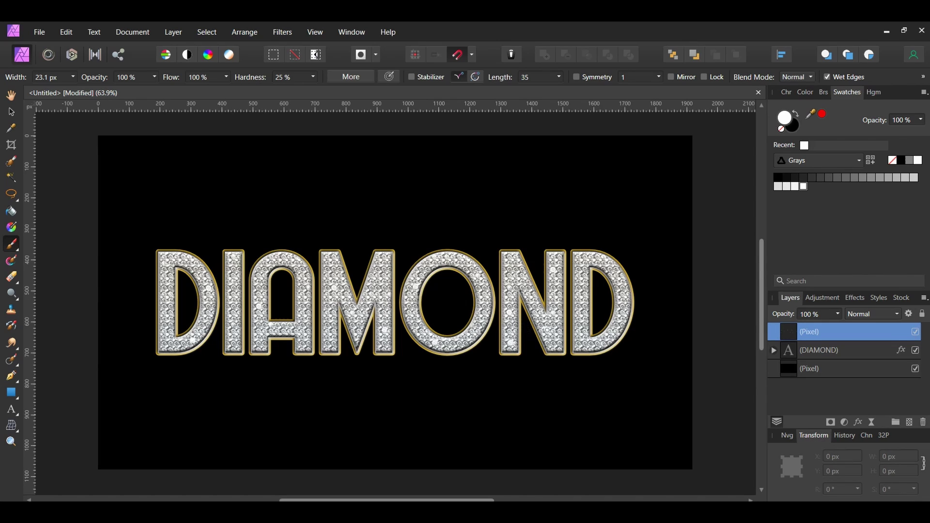
pyautogui.click(597, 344)
pyautogui.click(625, 303)
# Rename the paint layer 'Sparkle' and toggle its visibility to compare
pyautogui.doubleClick(816, 333)
pyautogui.write('Sparkle')
pyautogui.press('Return')
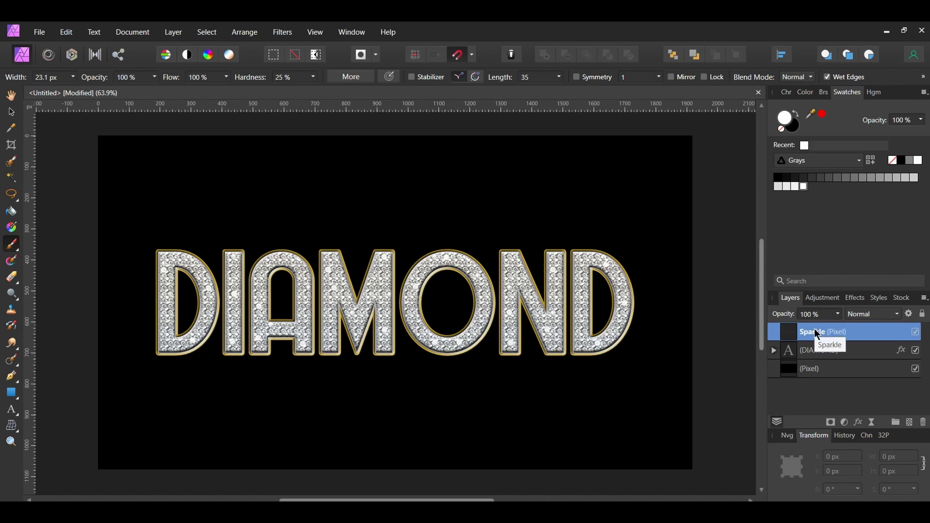
pyautogui.click(915, 332)
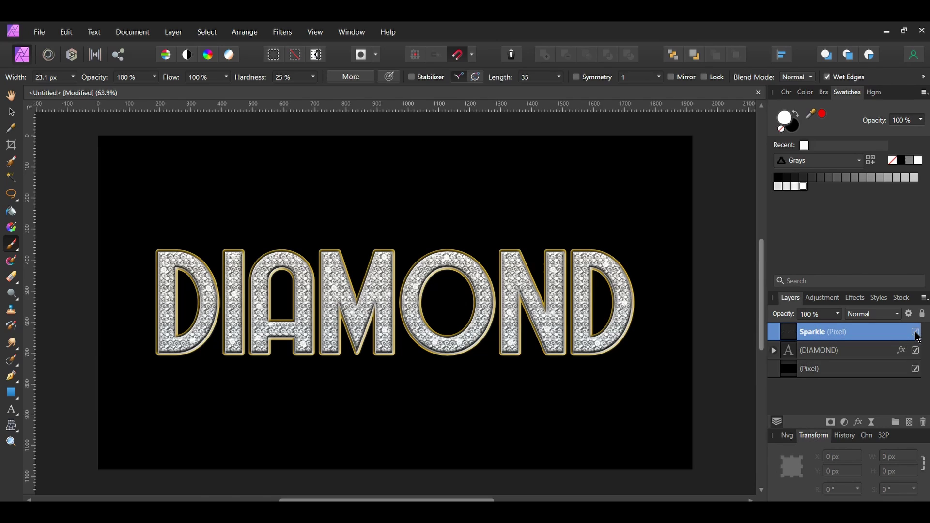
pyautogui.click(915, 332)
# Clear the selection and select the black background layer
pyautogui.press('v')
pyautogui.hotkey('ctrl', 'd')
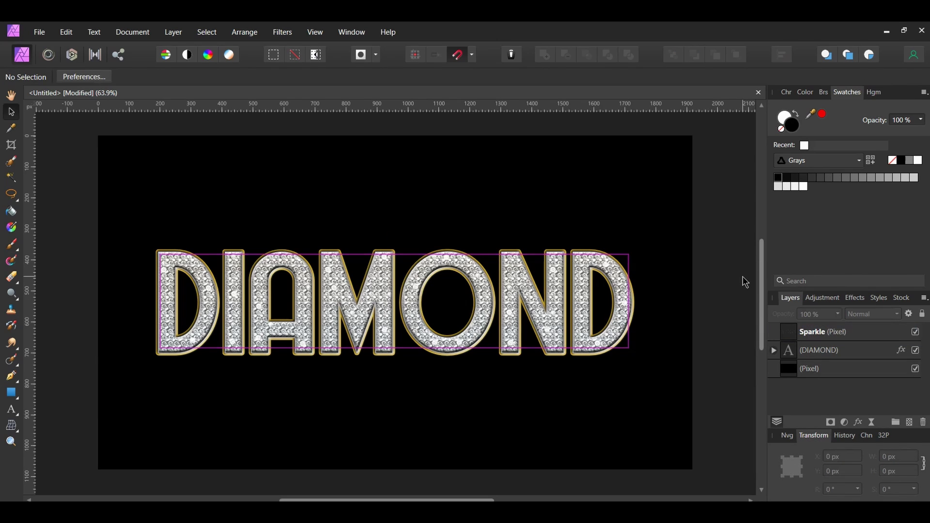
pyautogui.click(821, 376)
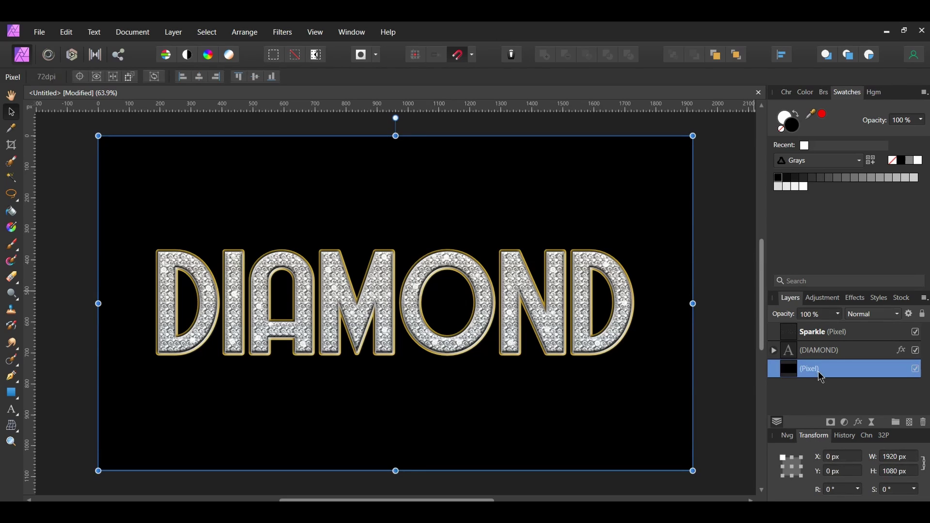
# Set the primary colour to hex 727272 and fill the background layer with it
pyautogui.doubleClick(795, 131)
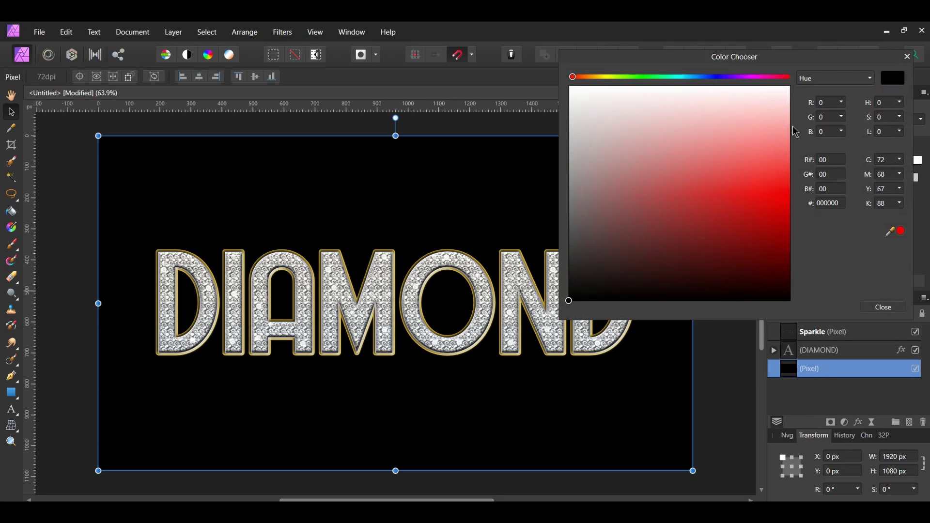
pyautogui.click(829, 203)
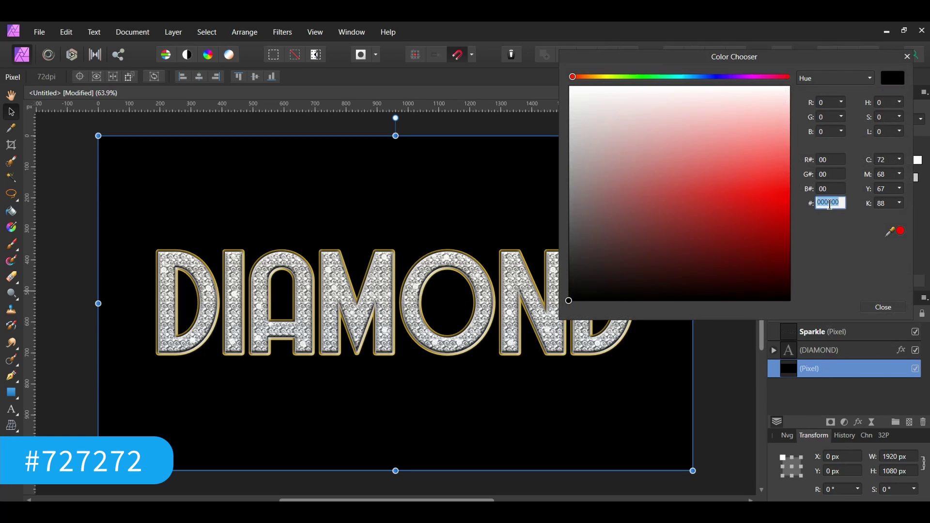
pyautogui.write('727272')
pyautogui.press('Return')
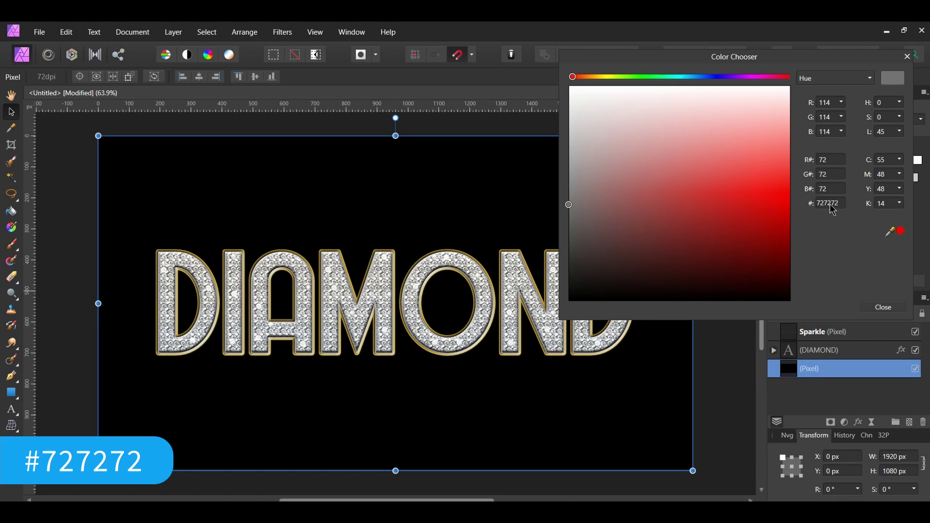
pyautogui.click(885, 308)
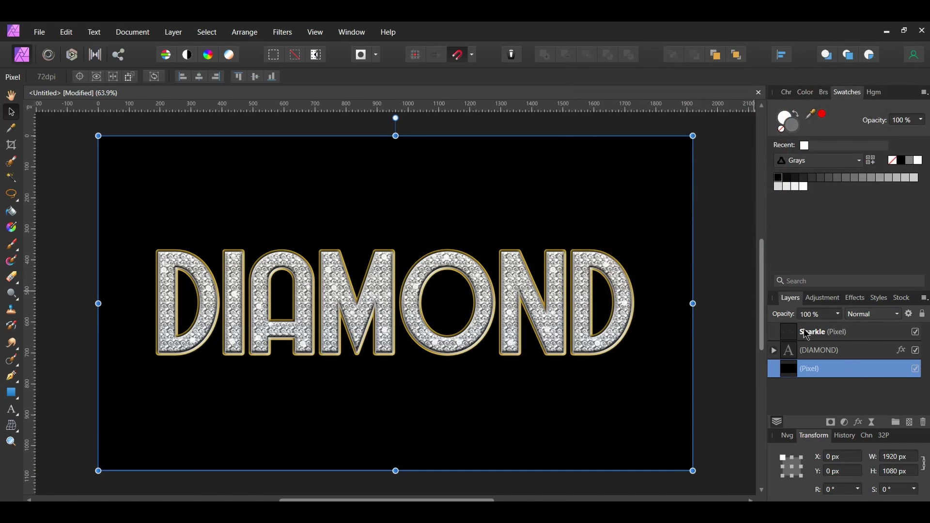
pyautogui.click(66, 32)
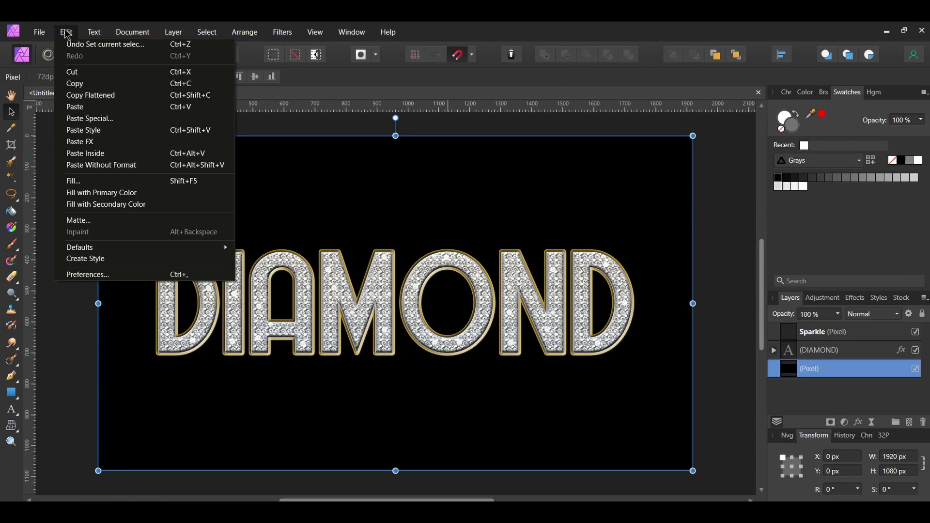
pyautogui.click(105, 193)
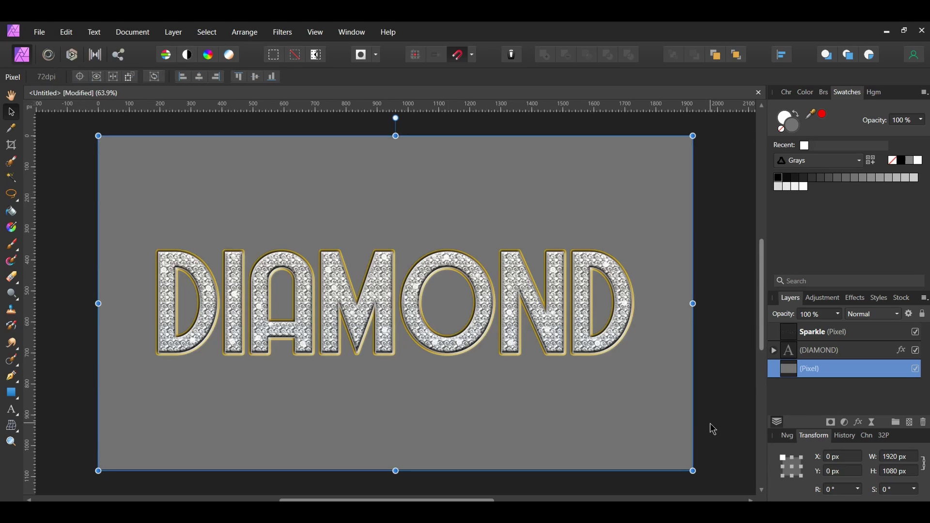
# Download and save star-lights-brushes.zip from the Star Lights Brushes page in Firefox
pyautogui.hotkey('alt', 'Tab')
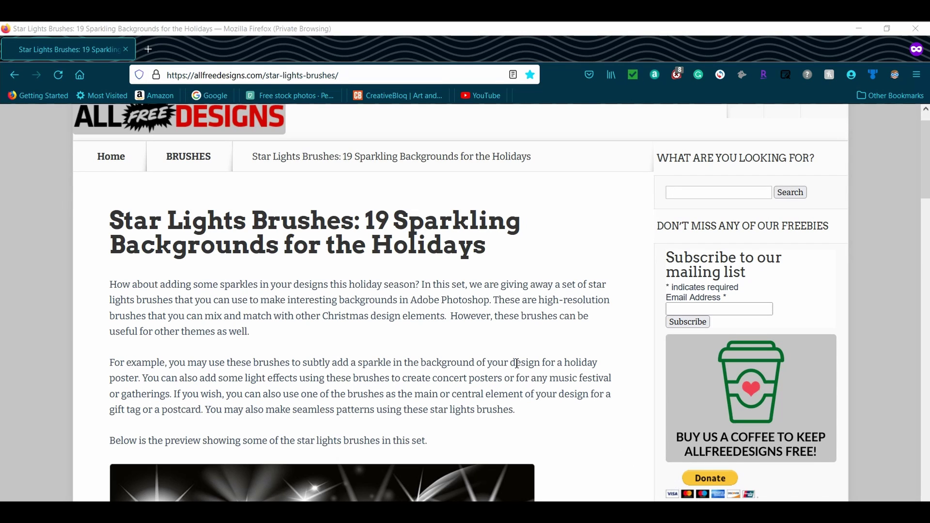
pyautogui.scroll(-20, 517, 363)
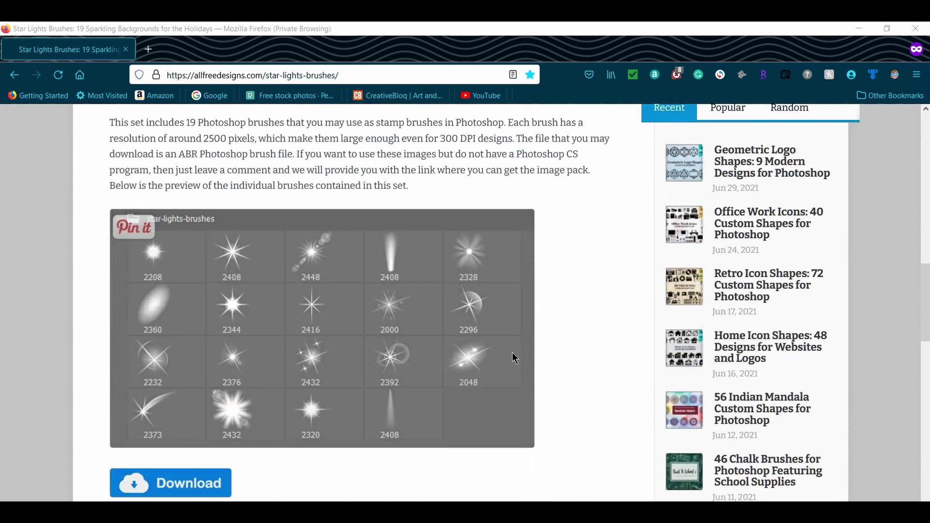
pyautogui.click(212, 301)
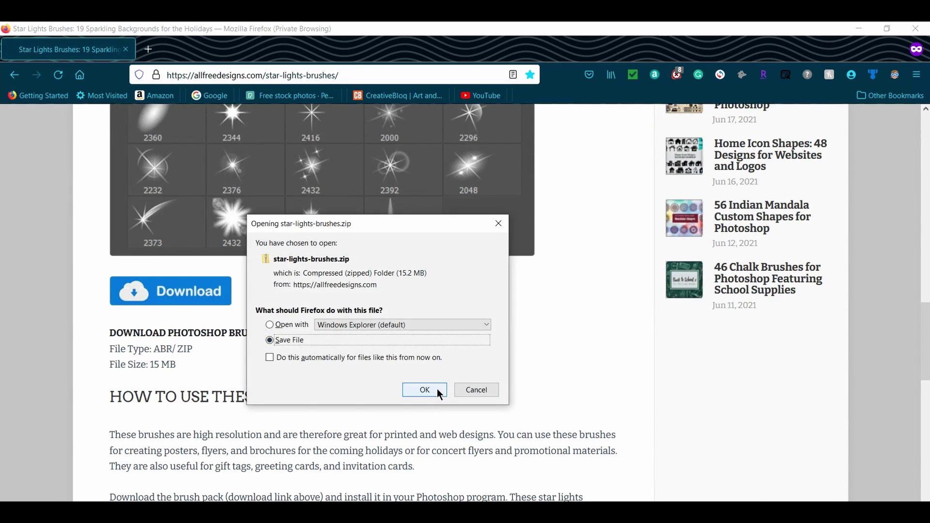
pyautogui.click(425, 390)
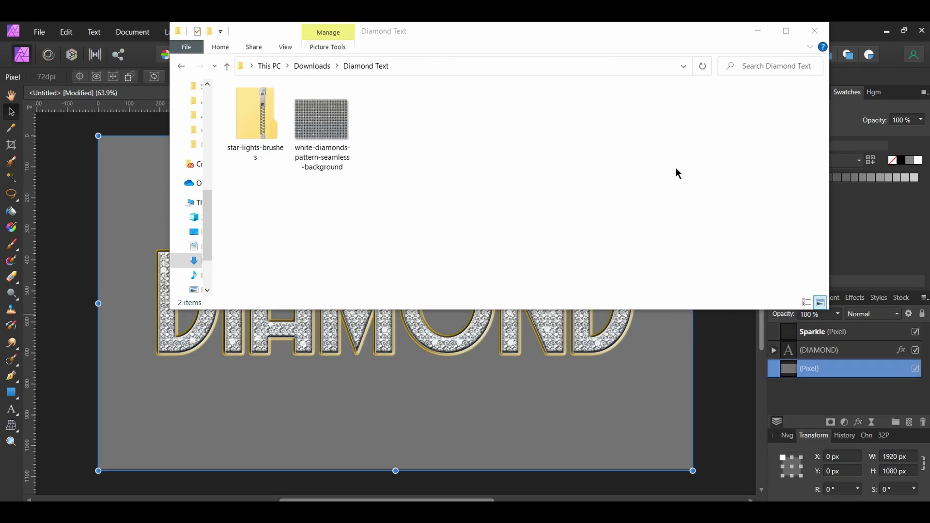
# Extract star-lights-brushes.zip, open its brush file to import it, and close both Explorer windows
pyautogui.rightClick(263, 123)
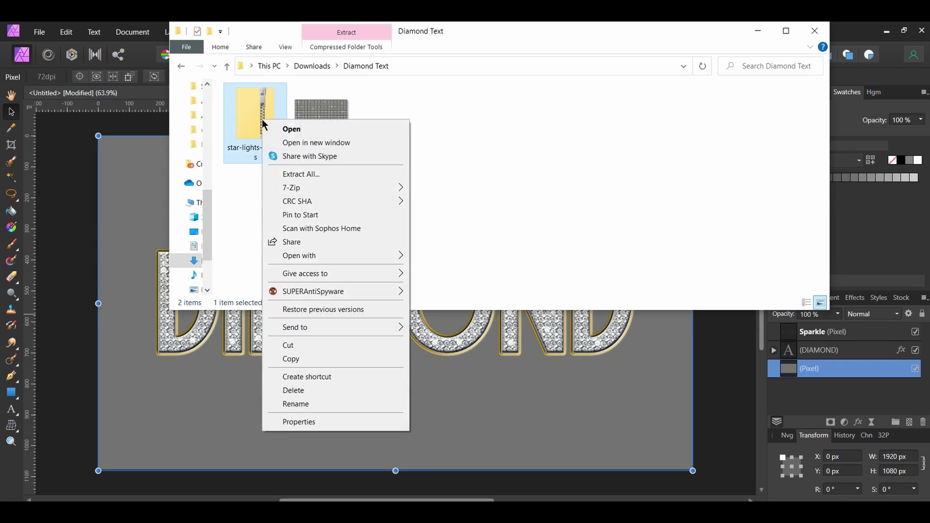
pyautogui.click(293, 174)
pyautogui.click(557, 404)
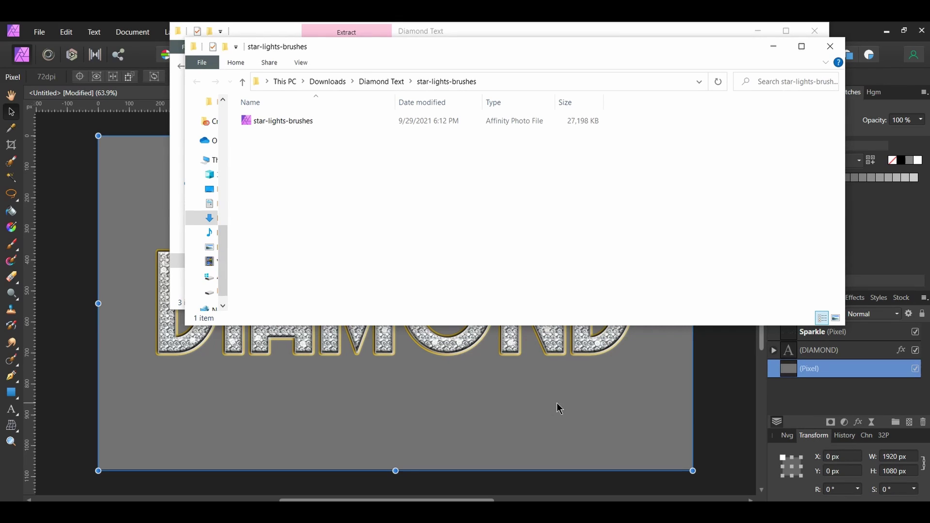
pyautogui.click(274, 120)
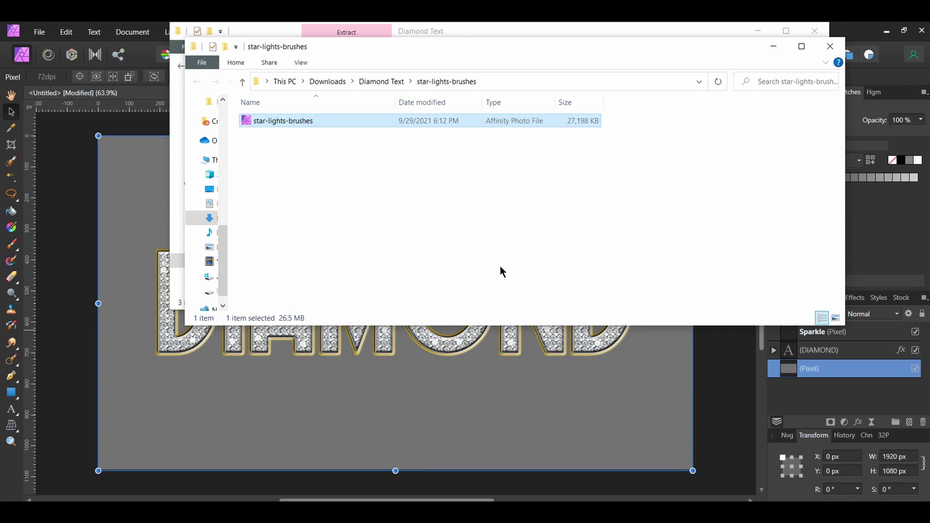
pyautogui.click(829, 46)
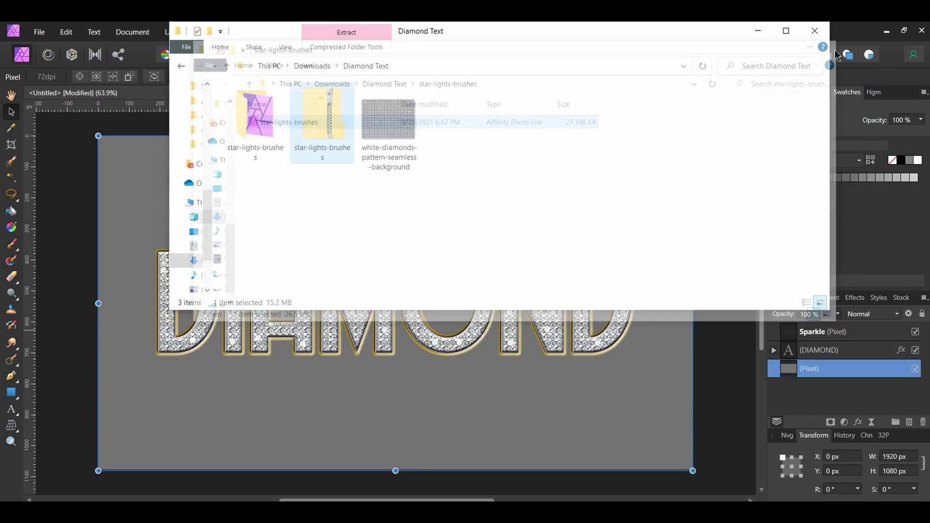
pyautogui.click(814, 32)
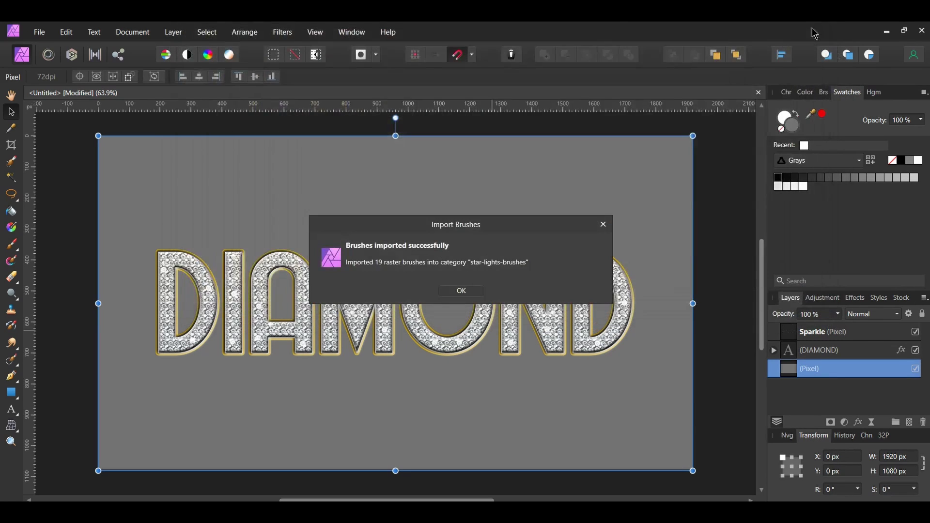
# Accept the import, target the Sparkle layer, and size star-lights-brushes brush 2408 to letter size
pyautogui.click(465, 291)
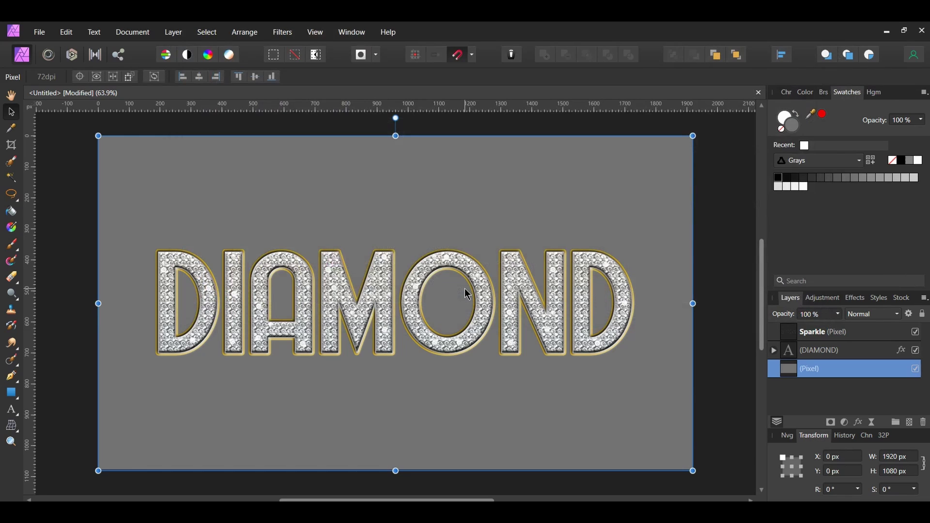
pyautogui.press('b')
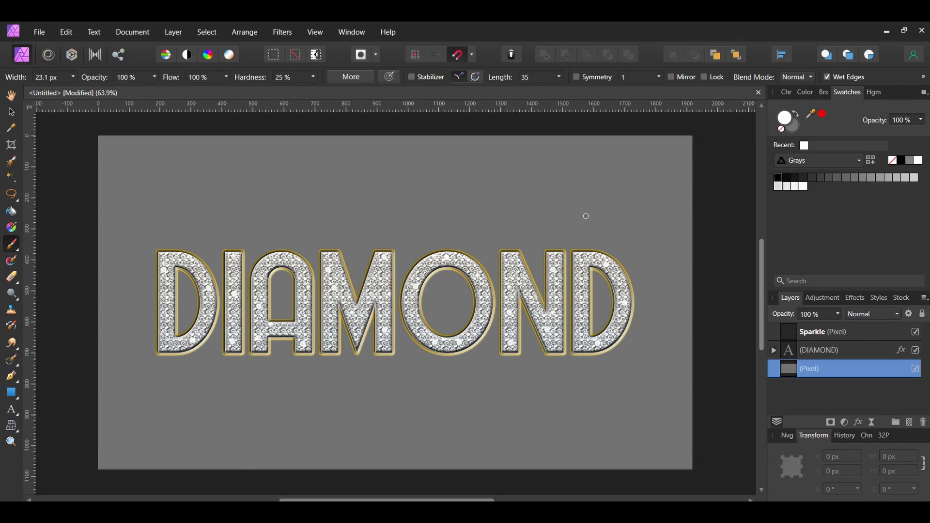
pyautogui.click(829, 334)
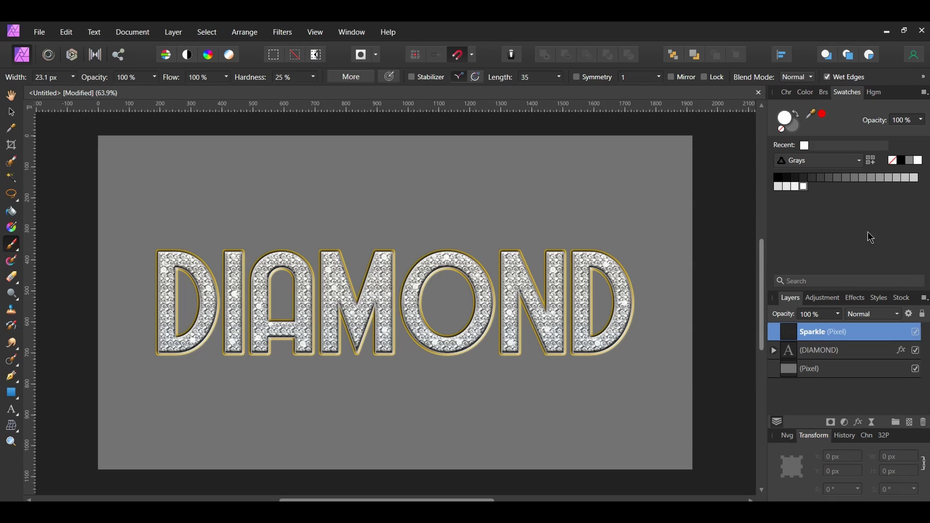
pyautogui.click(824, 93)
pyautogui.click(843, 108)
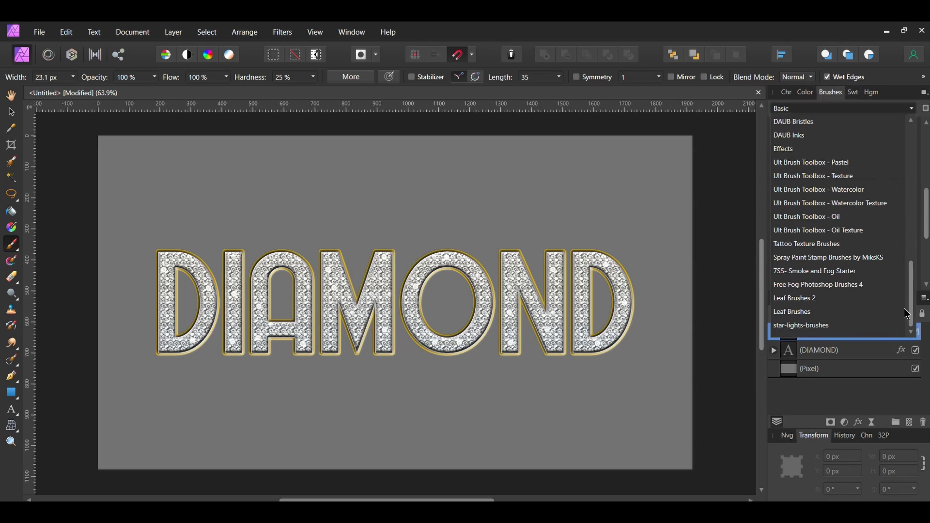
pyautogui.click(816, 324)
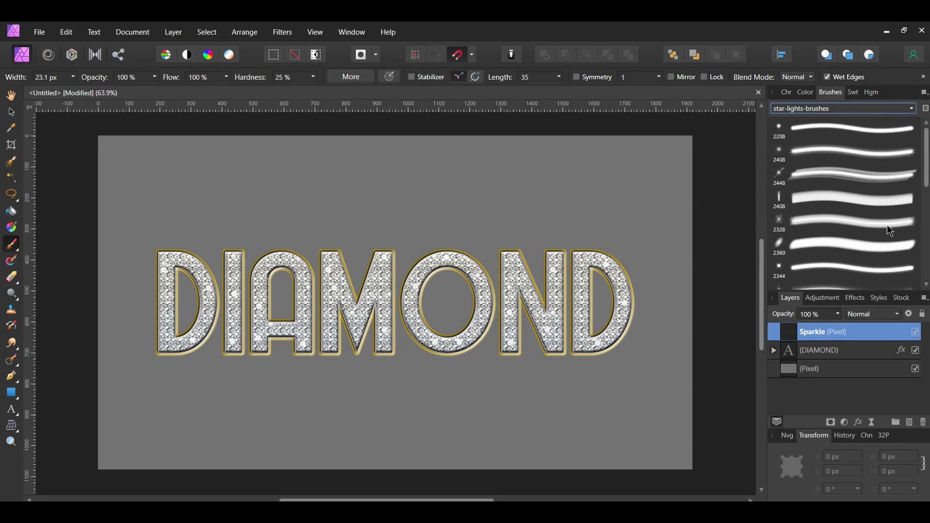
pyautogui.click(808, 148)
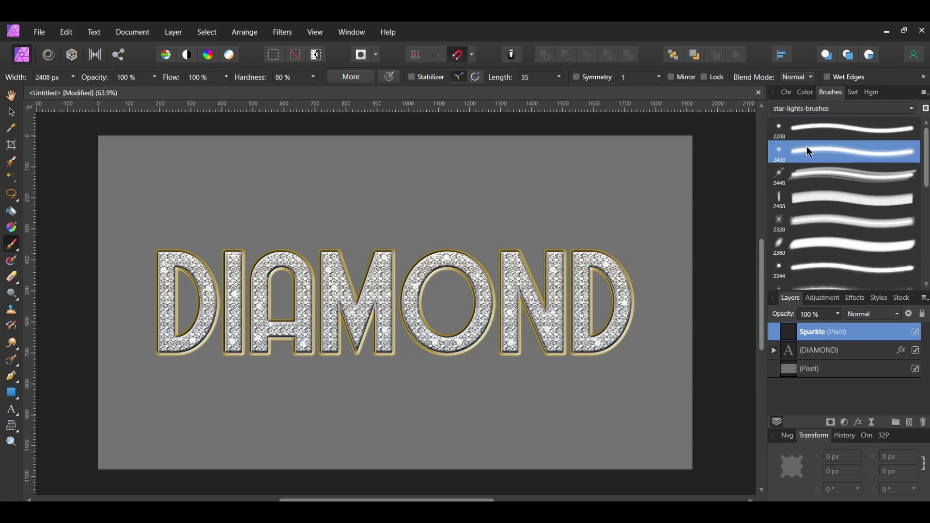
pyautogui.click(853, 93)
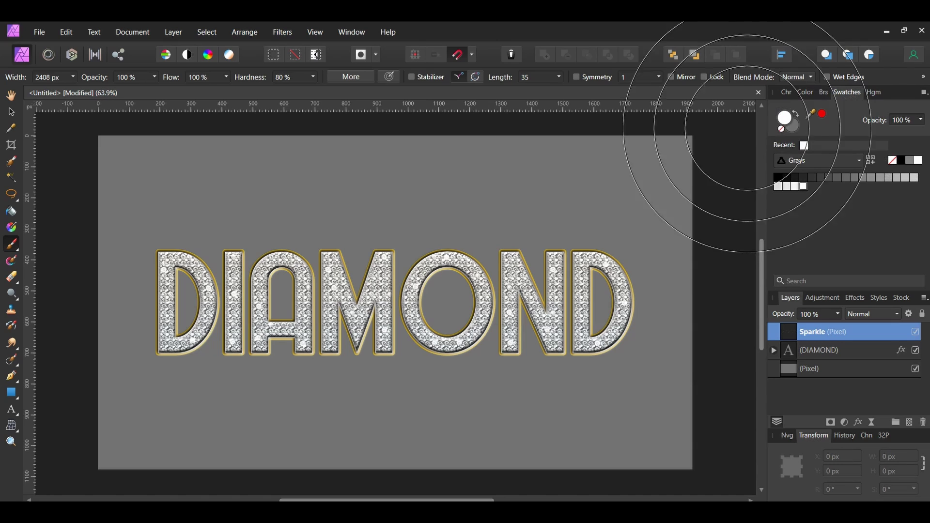
pyautogui.moveTo(737, 83)
pyautogui.mouseDown()
pyautogui.moveTo(519, 167)
pyautogui.moveTo(421, 237)
pyautogui.moveTo(340, 208)
pyautogui.moveTo(162, 255)
pyautogui.mouseUp()
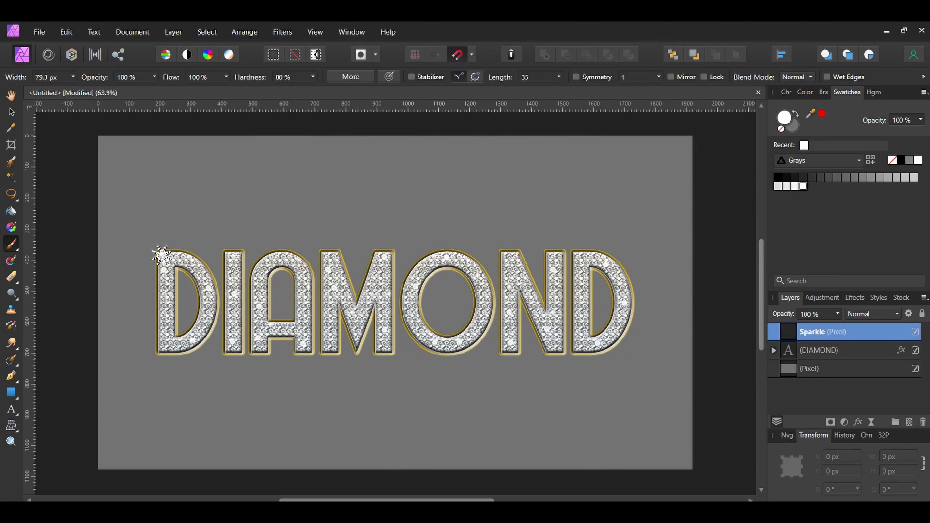
# Stamp star sparkles at the D's top-left, the I's ends, the A, the M and the O's lower-left
pyautogui.click(162, 255)
pyautogui.click(240, 262)
pyautogui.click(241, 348)
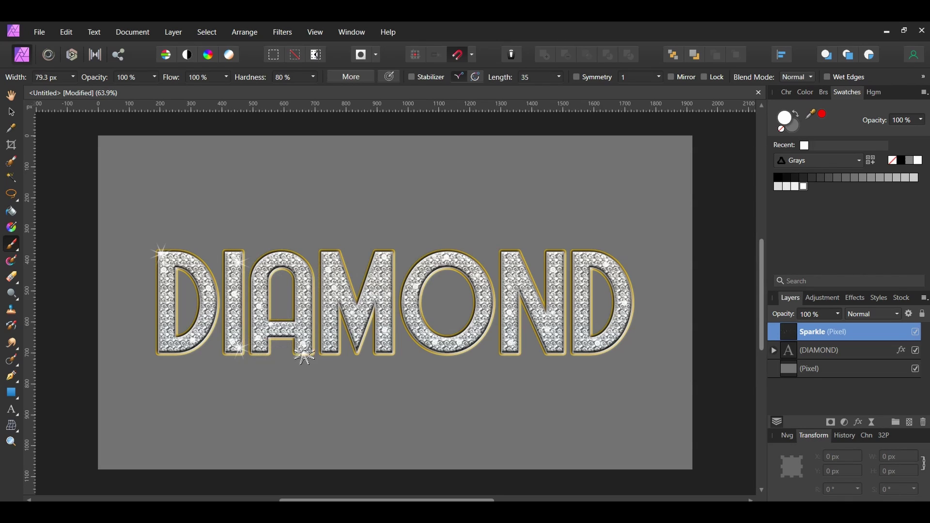
pyautogui.click(311, 337)
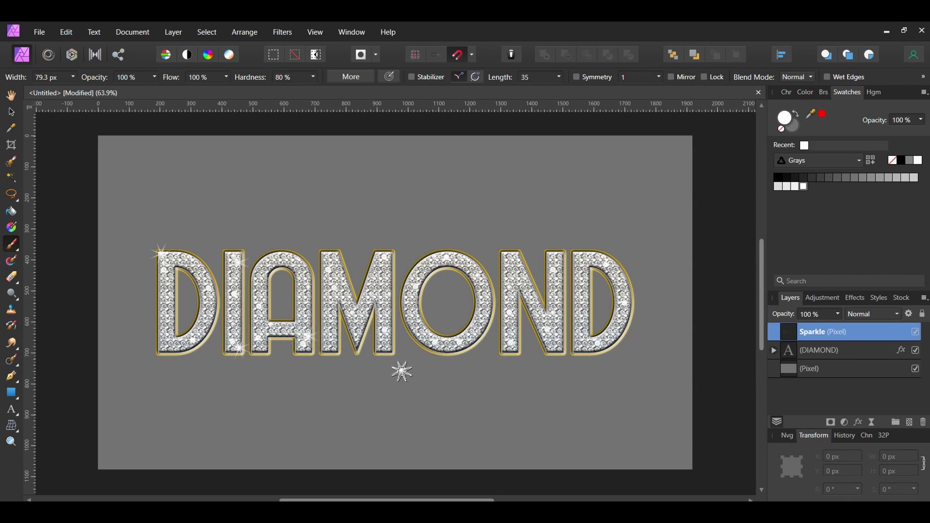
pyautogui.click(271, 258)
pyautogui.click(390, 250)
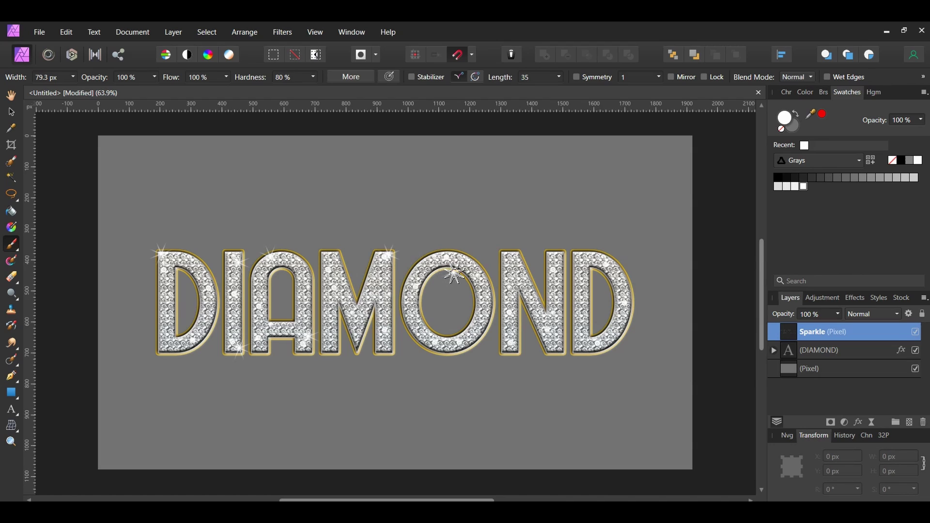
pyautogui.click(412, 327)
# Enlarge the brush and stamp sparkles atop the O and N and on both Ds
pyautogui.press(']')
pyautogui.click(454, 251)
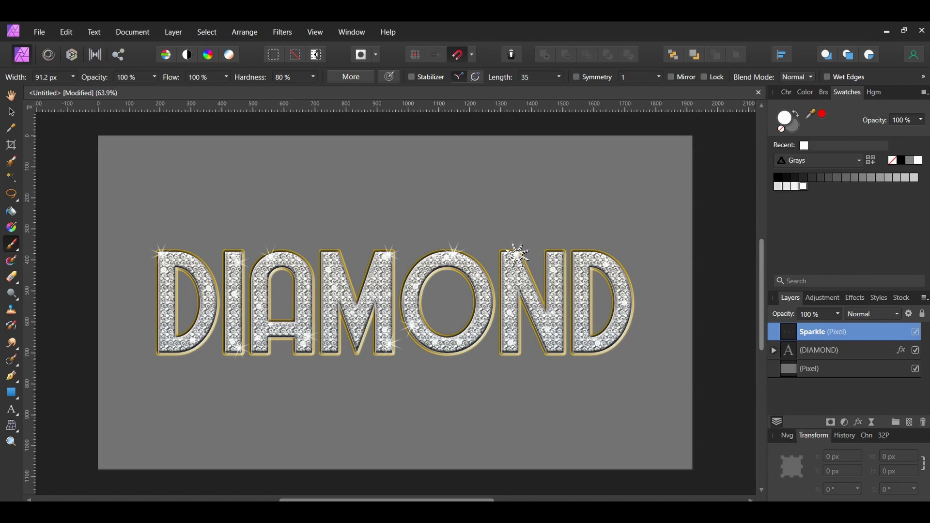
pyautogui.click(517, 254)
pyautogui.click(595, 352)
pyautogui.press(']')
pyautogui.click(153, 336)
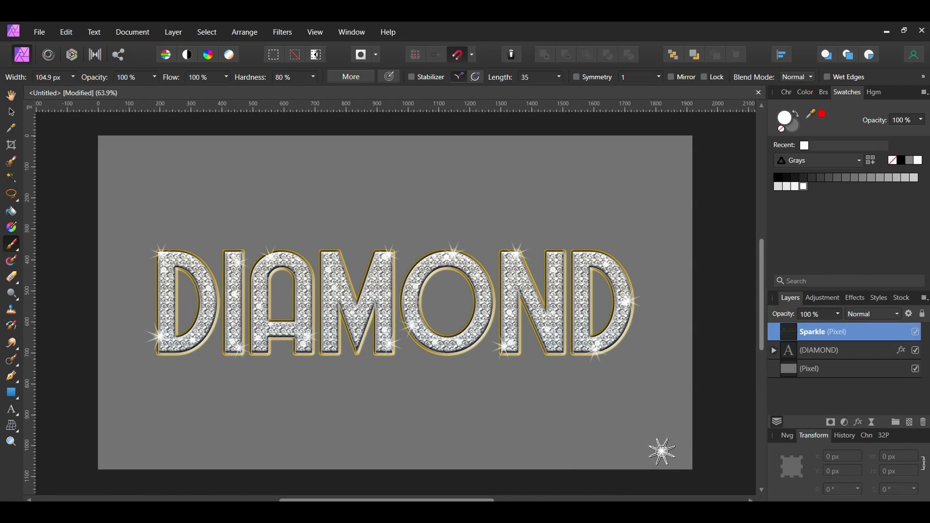
pyautogui.click(916, 332)
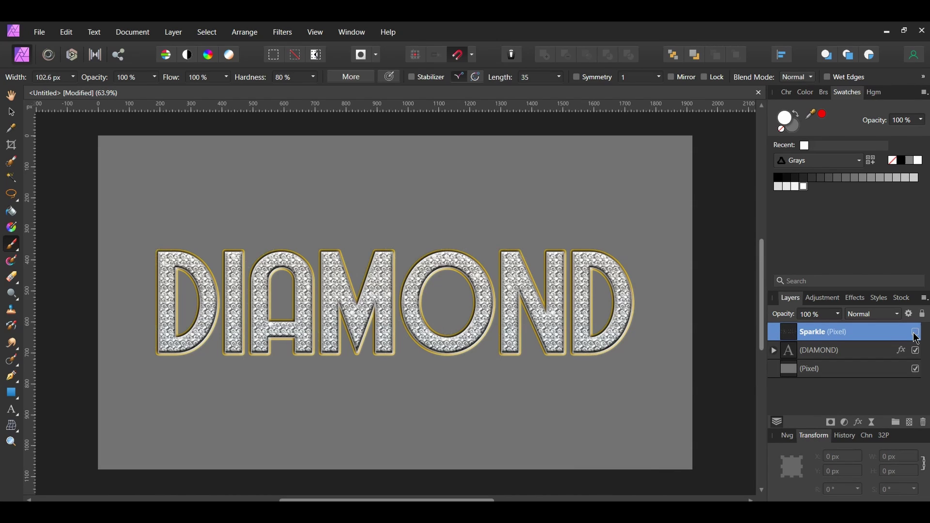
pyautogui.click(915, 333)
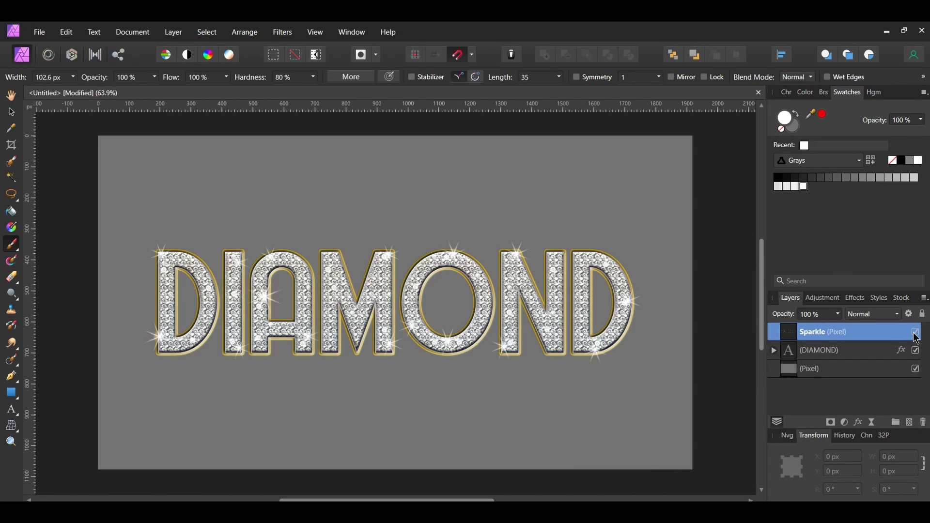